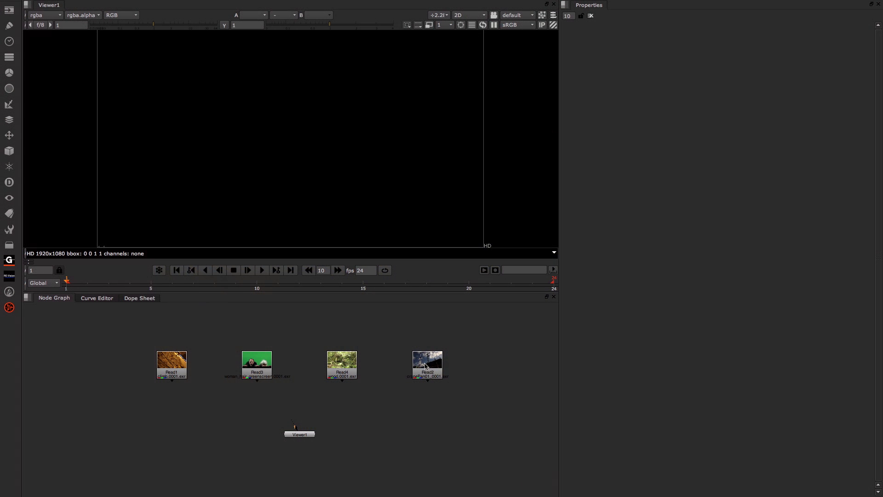
View the Read2 crane footage in Viewer1
click(426, 366)
key(1)
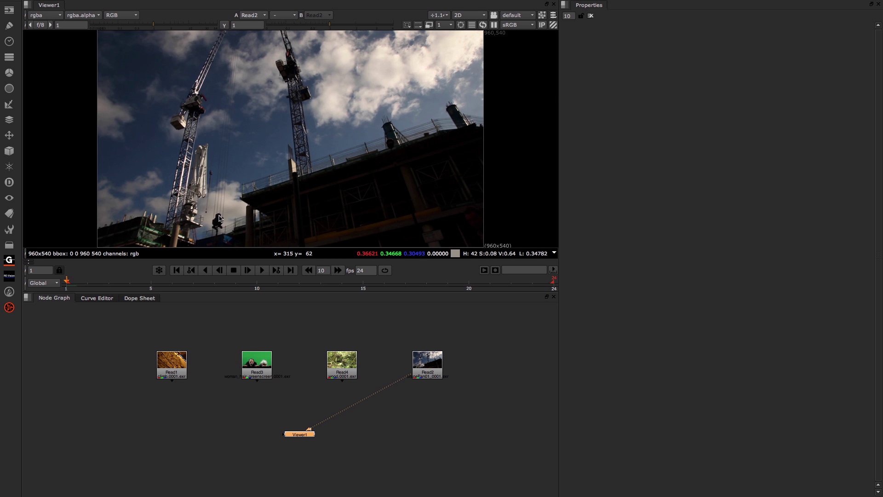
scroll(206, 182, up, 6)
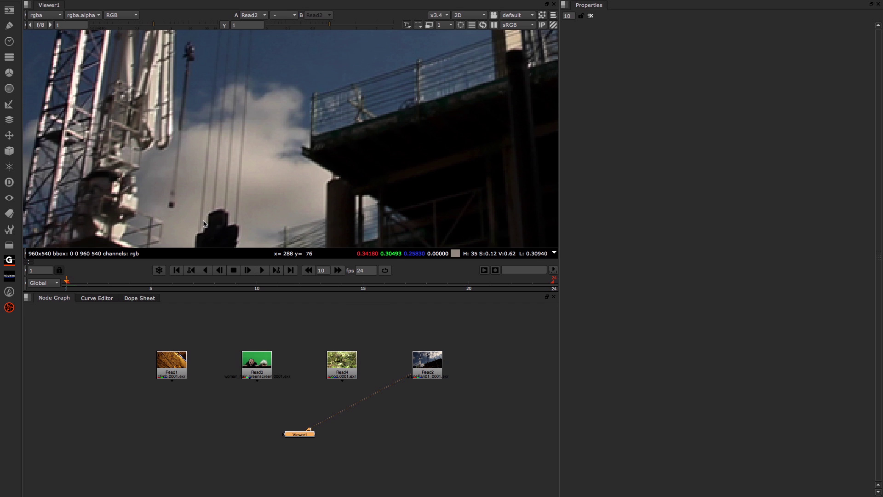
Preview the Read4 forest and Read3 greenscreen clips, then switch the viewer to Read1's climbing footage
drag(405, 376, 346, 366)
key(minus)
key(minus)
key(minus)
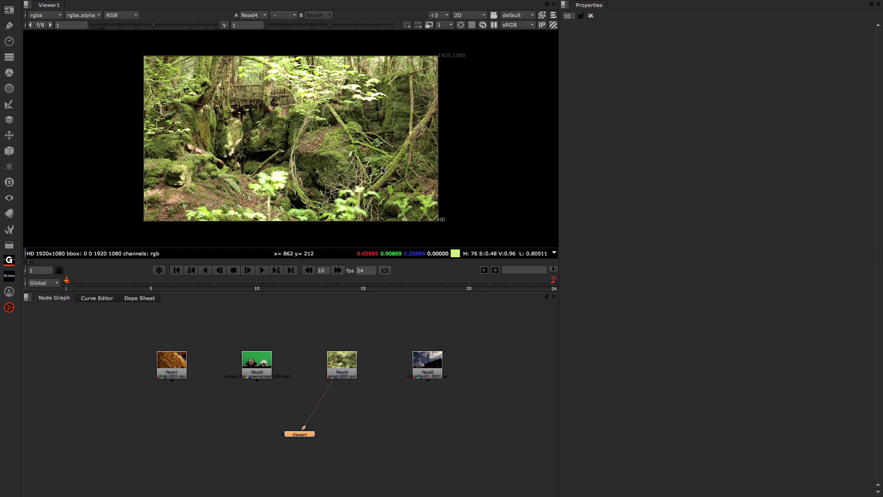
key(equal)
key(equal)
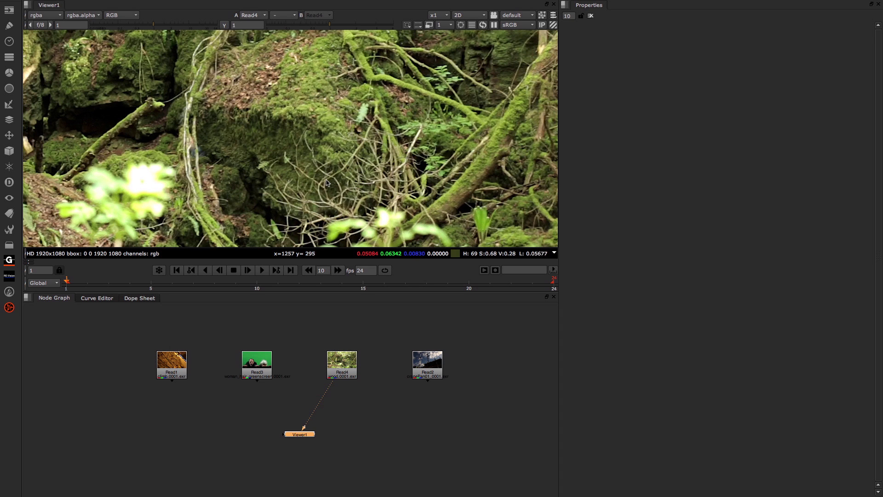
drag(323, 385, 269, 380)
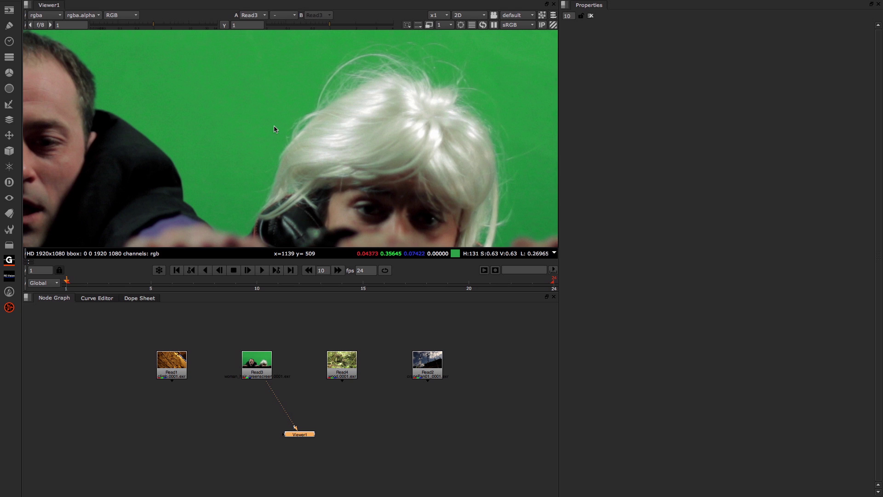
drag(269, 386, 177, 373)
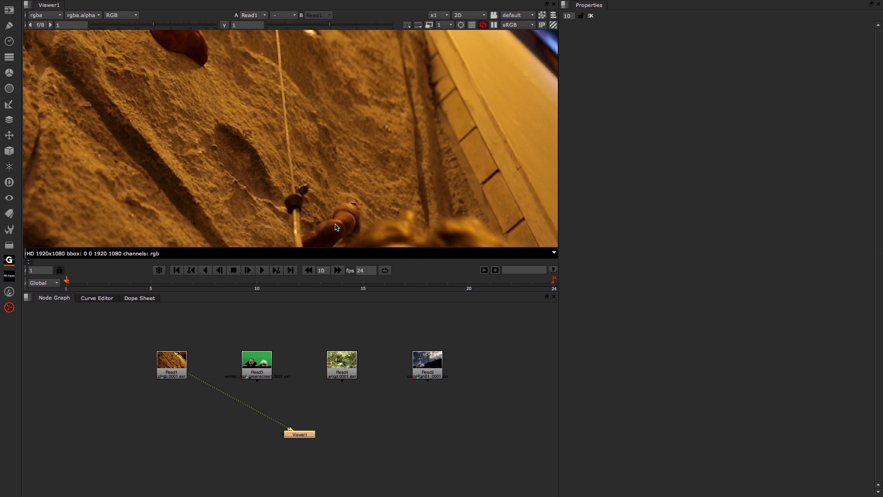
Fit the climbing frame, play through its 24 frames, return to frame 1, and select Read1
key(f)
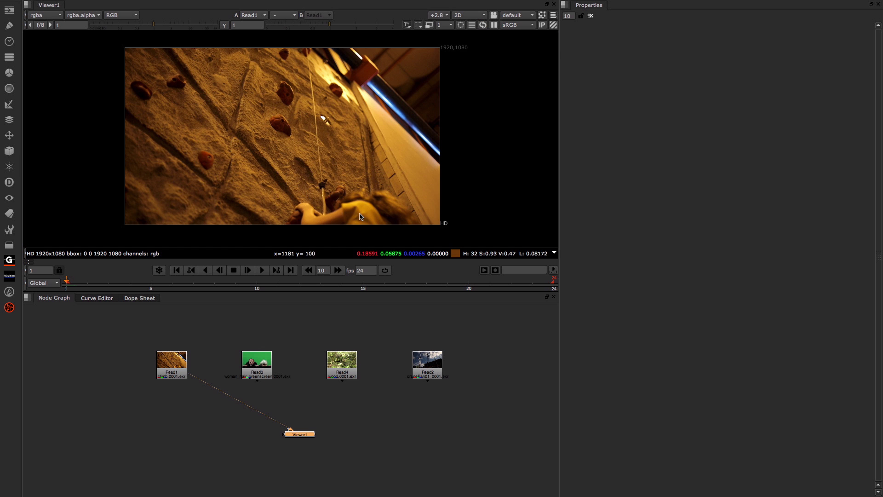
click(264, 272)
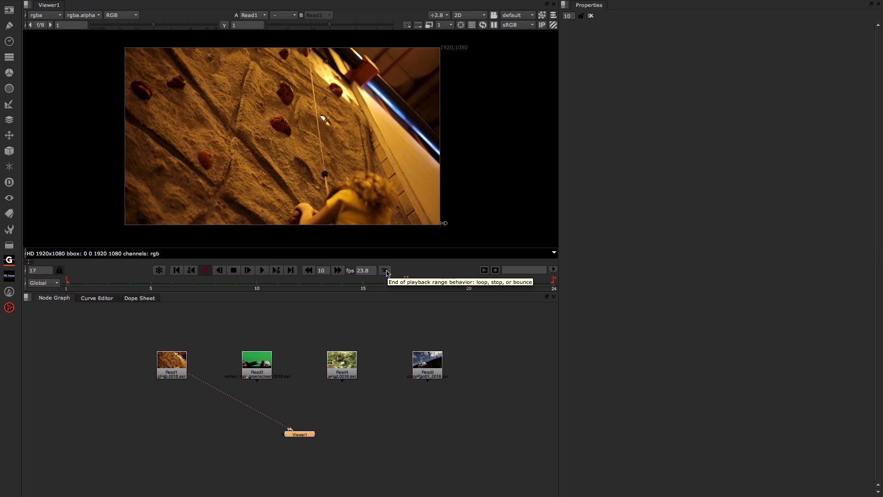
click(177, 270)
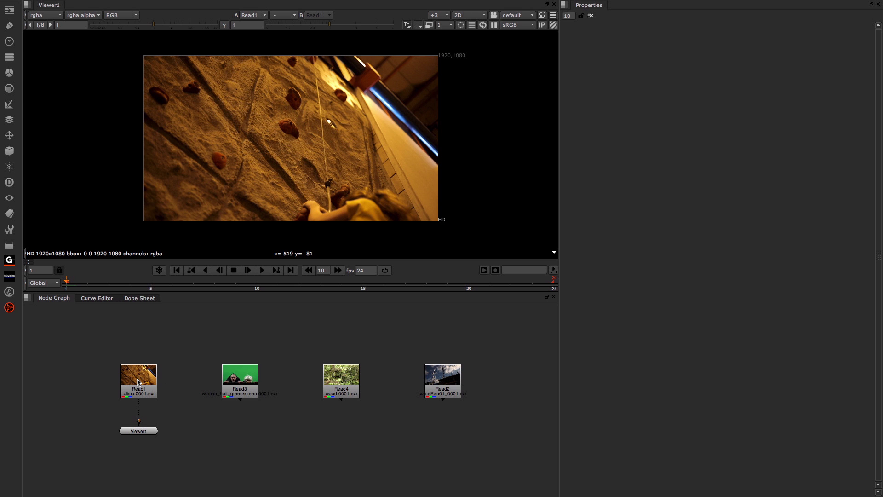
click(138, 381)
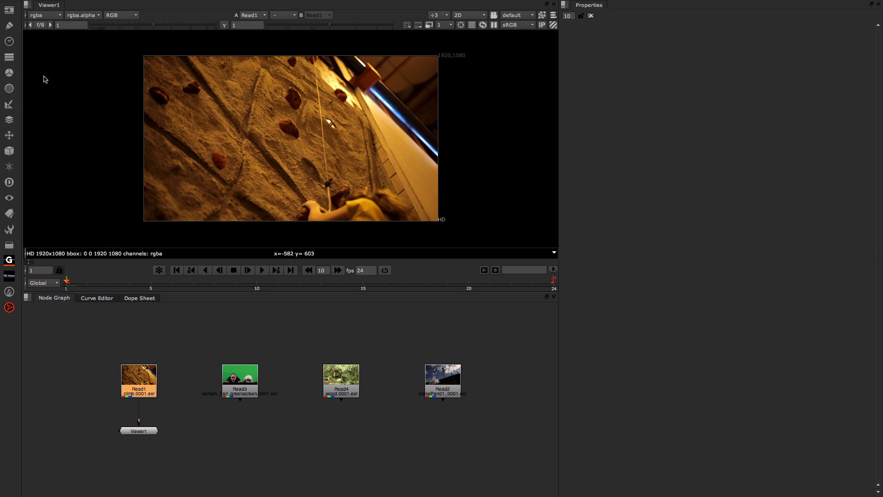
Insert a Roto node after Read1 from the Draw toolbar menu
click(10, 26)
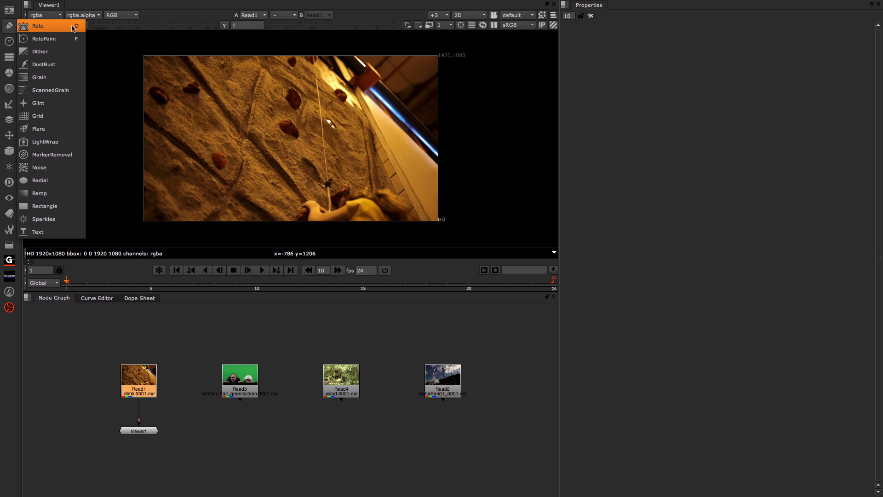
click(39, 26)
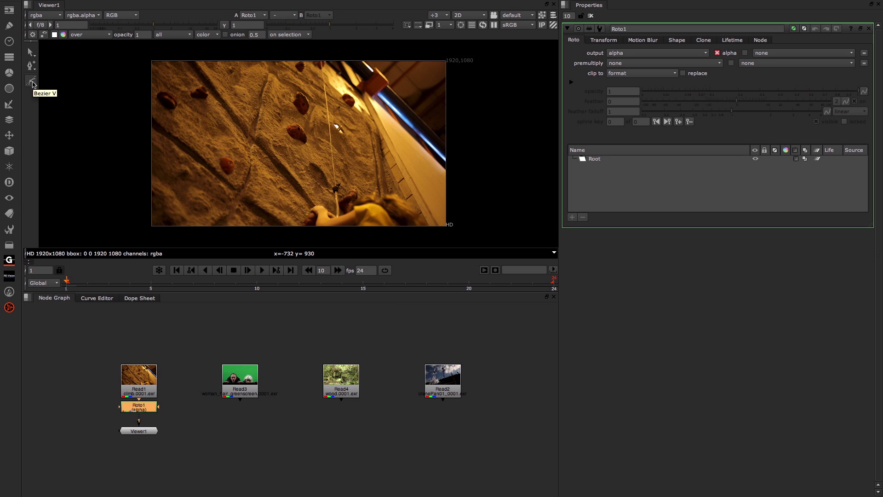
right_click(31, 82)
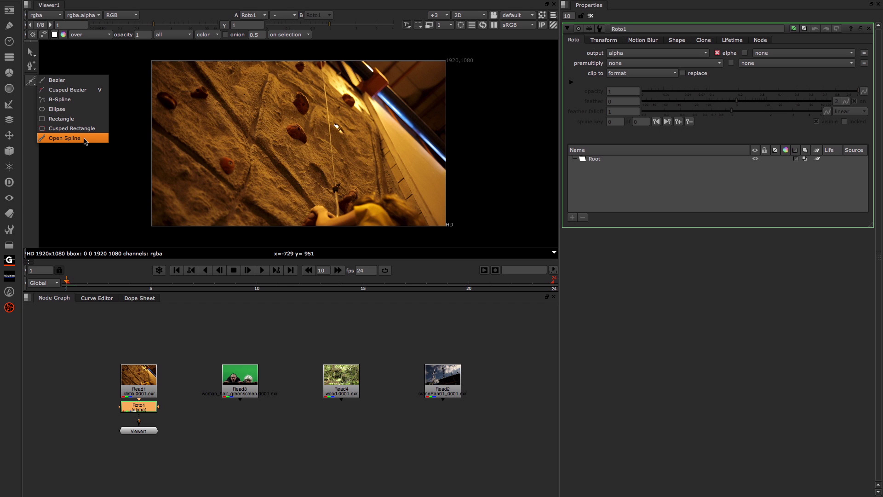
Trace a three-point open spline down the rope, from the frame top to the climber's hands
click(84, 138)
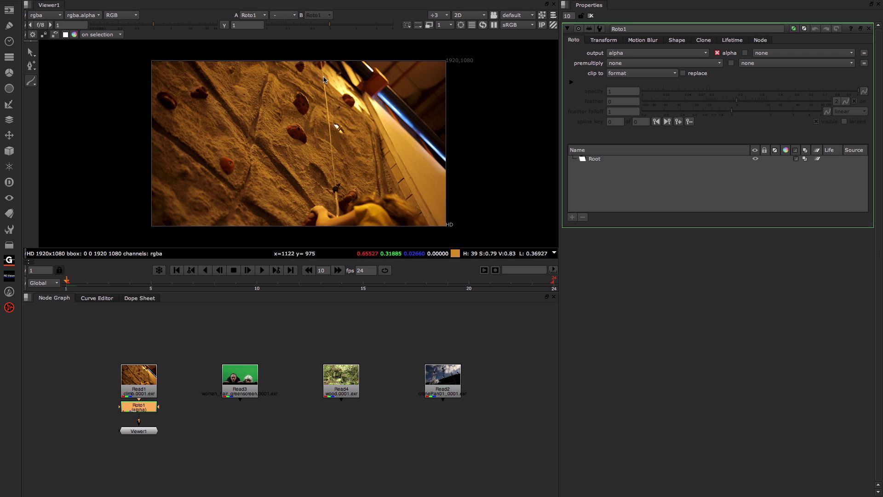
click(323, 77)
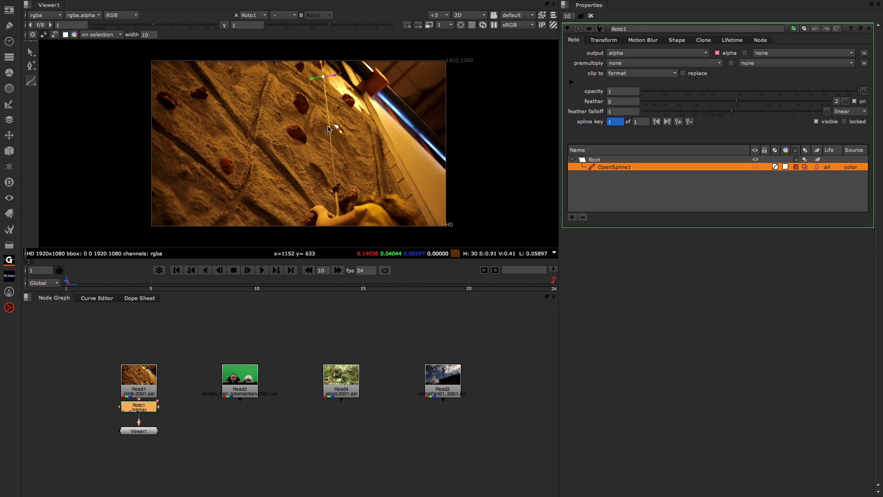
click(329, 124)
click(335, 184)
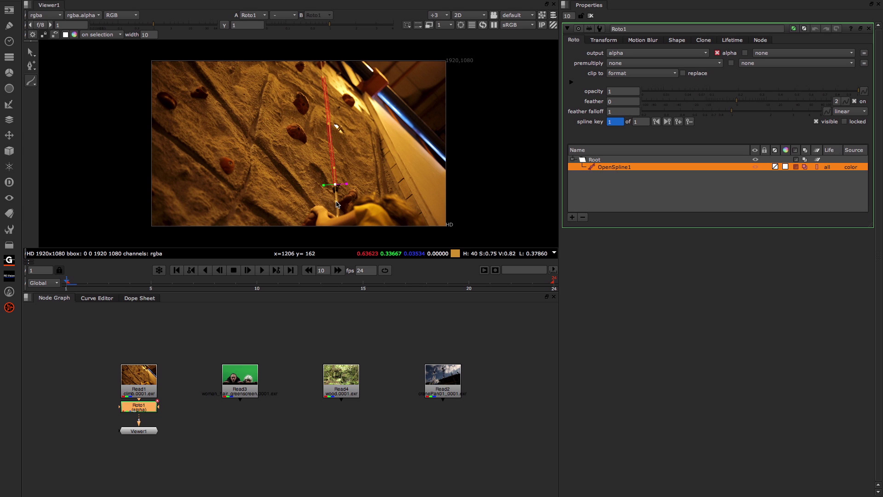
key(Return)
key(q)
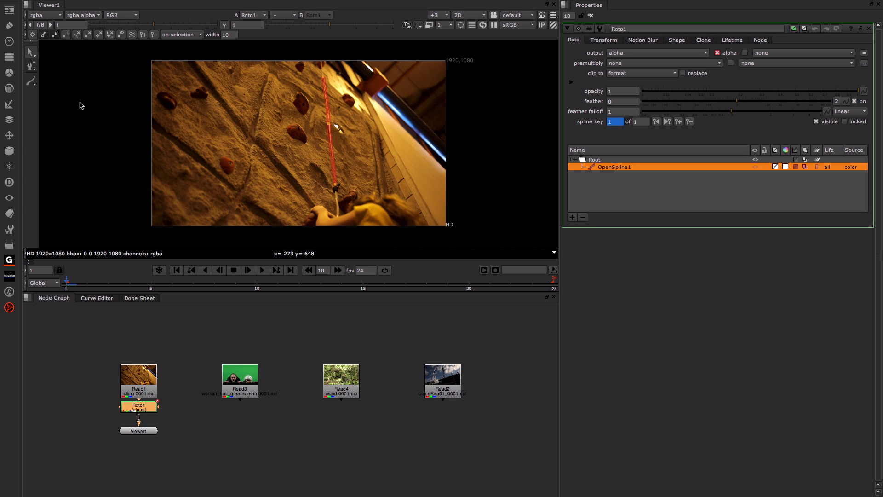
click(34, 83)
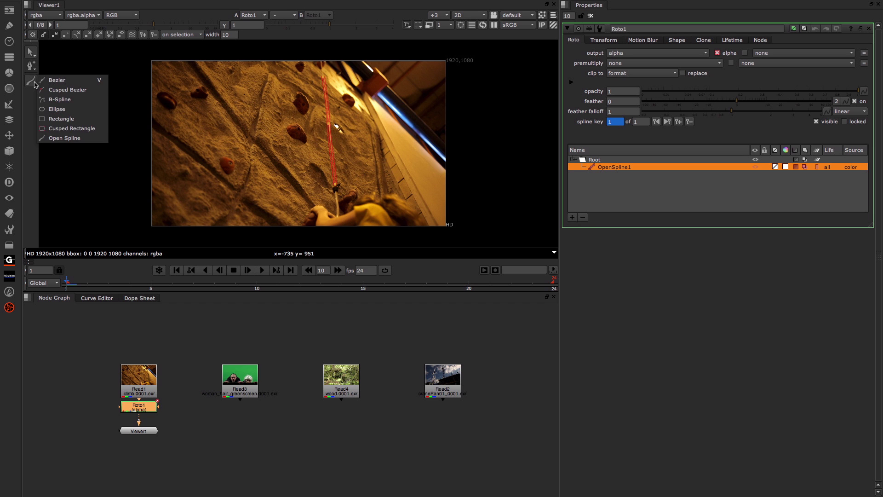
Draw a second open spline around the wall holds left of the rope, joining it back at its first point
click(65, 138)
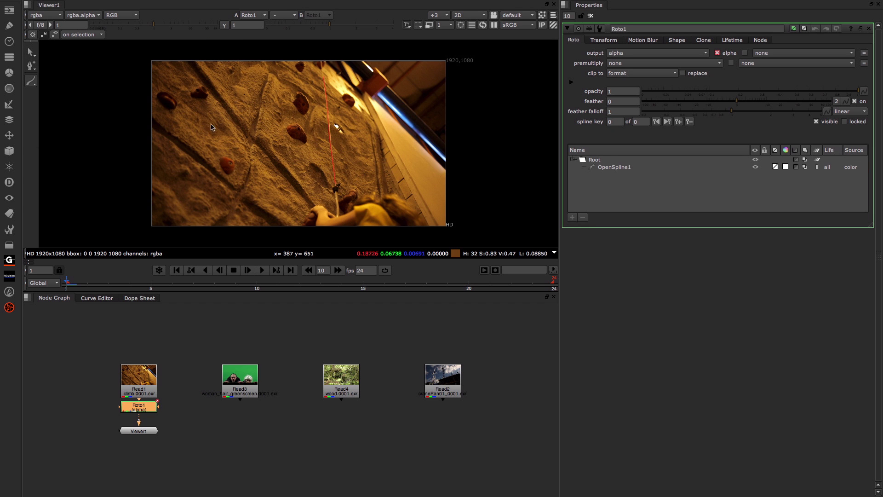
drag(210, 120, 226, 116)
click(286, 122)
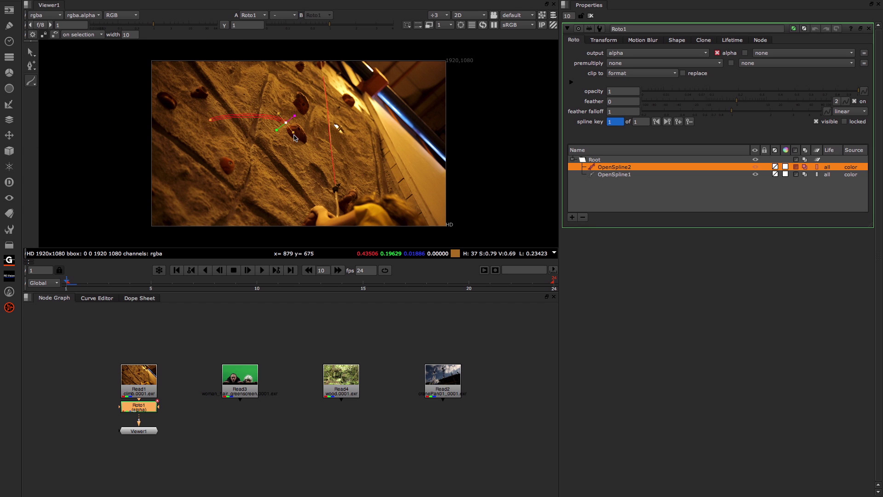
click(270, 188)
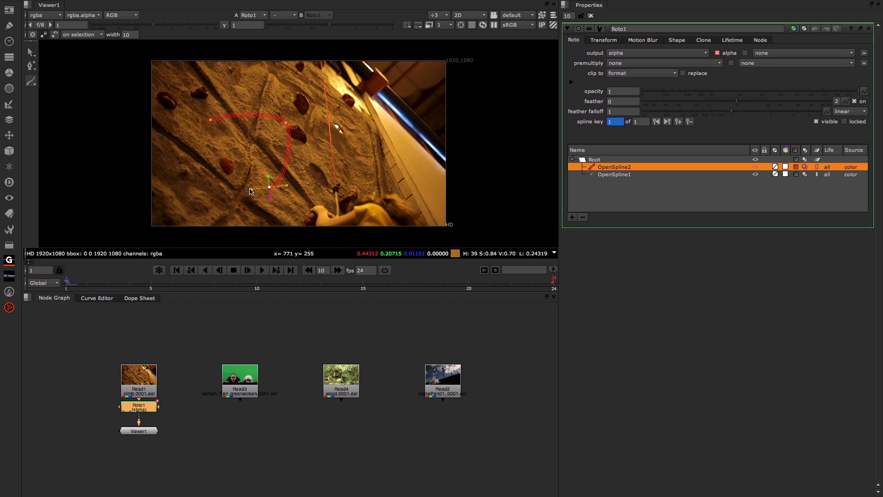
click(210, 155)
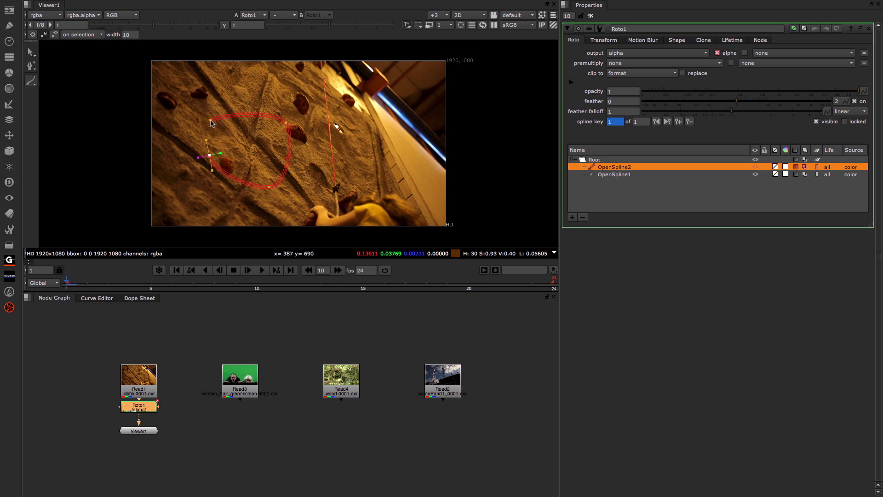
mouse_move(211, 123)
mouse_down()
mouse_move(230, 114)
mouse_move(211, 120)
mouse_up()
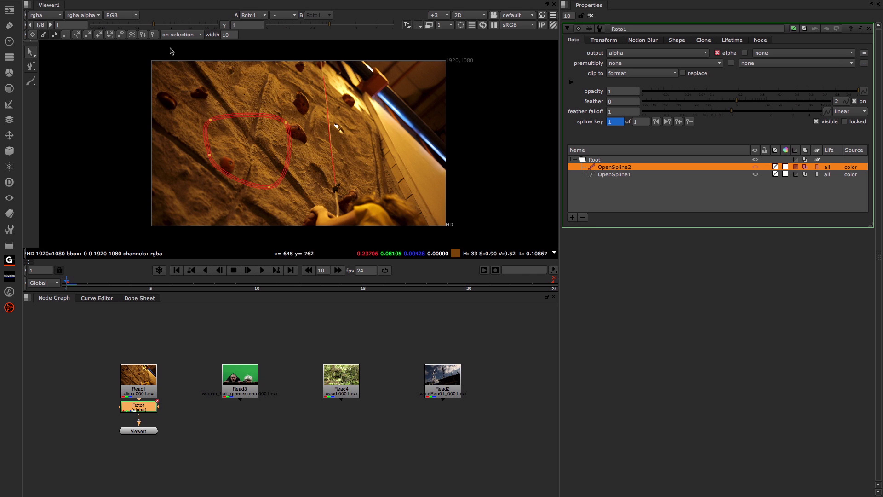
View the alpha channel and toggle the viewer overlays off and on to judge the matte
click(118, 17)
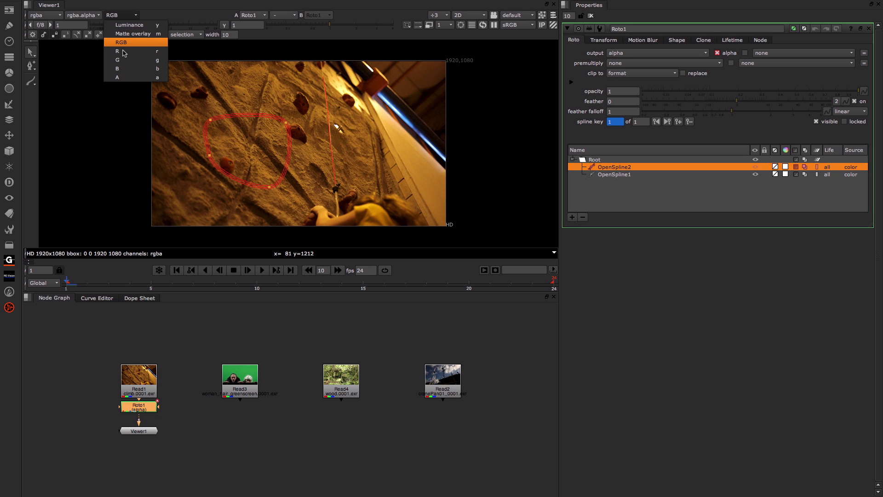
click(123, 76)
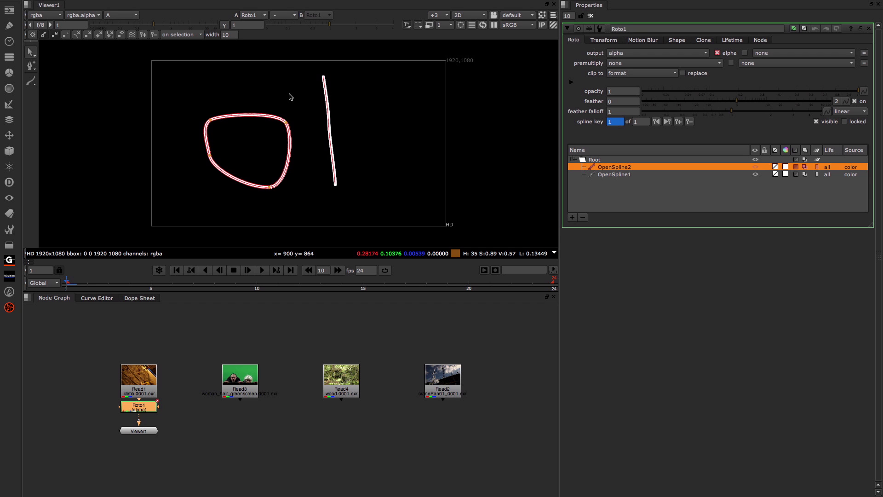
key(o)
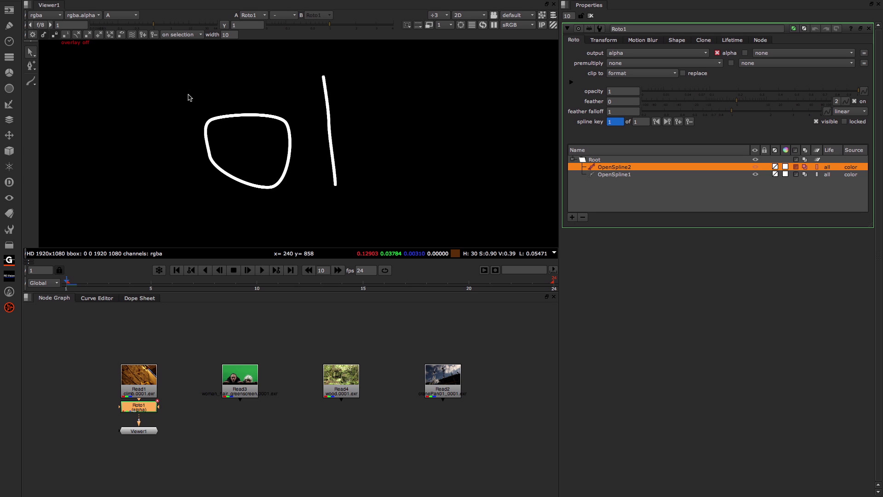
key(o)
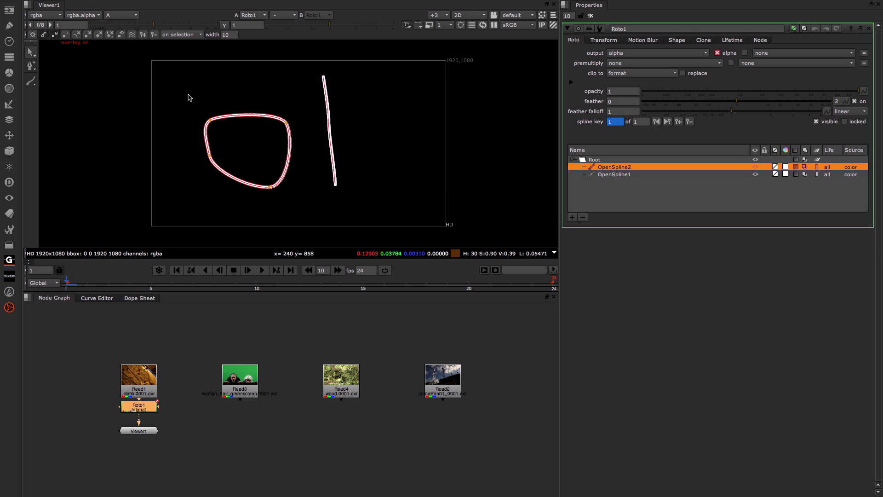
Toggle OpenSpline2 between open and closed, undo it, and clear the point handles
right_click(210, 122)
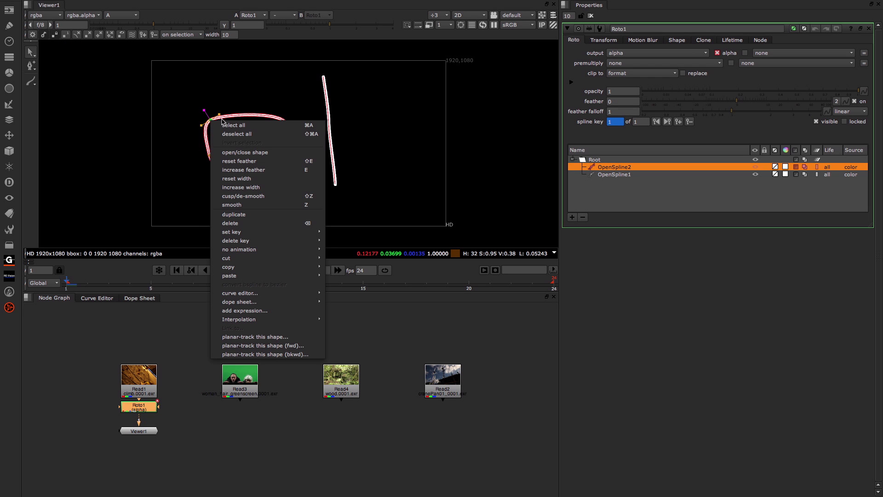
click(249, 157)
key(super+z)
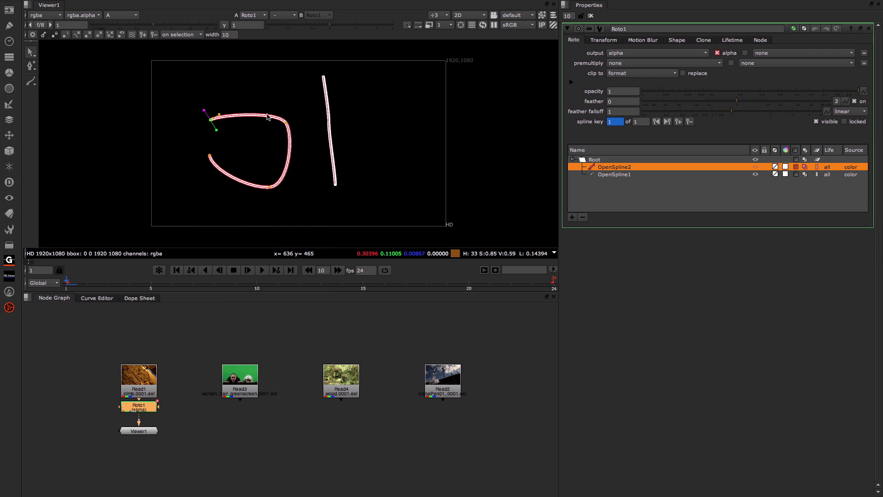
click(628, 166)
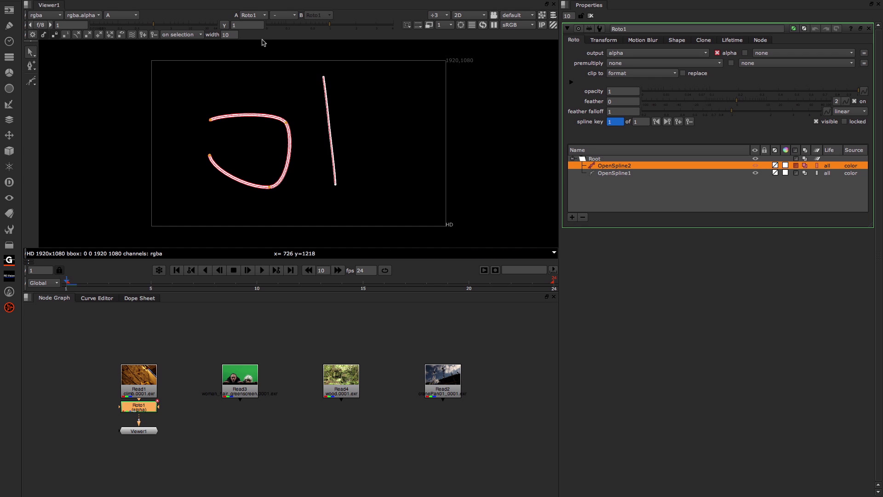
click(122, 16)
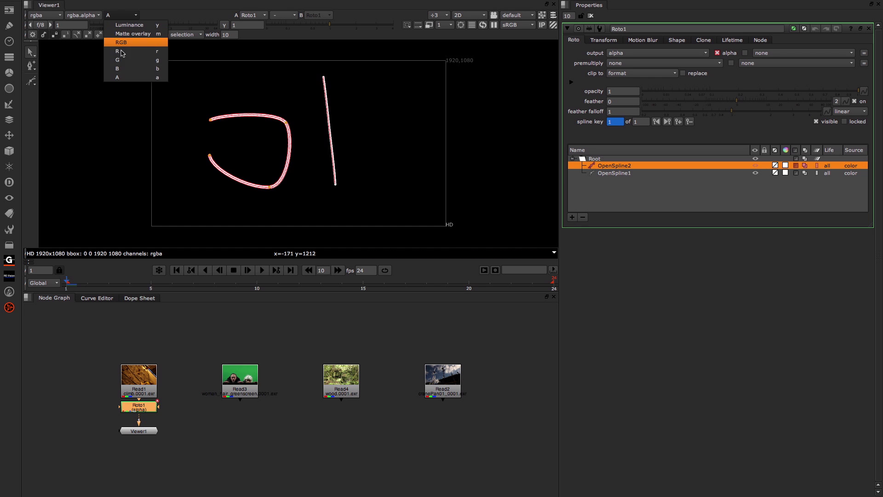
Return the viewer to RGB, set Roto output to rgb, hide OpenSpline2, and select OpenSpline1
click(126, 76)
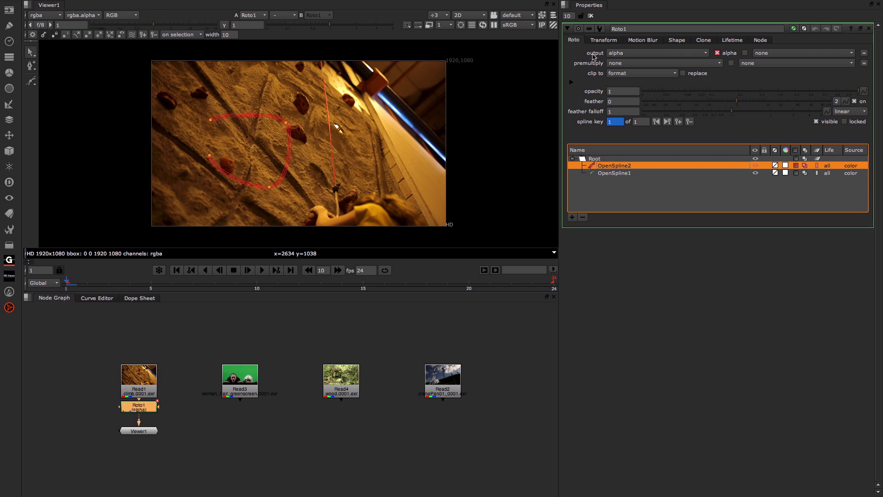
click(623, 54)
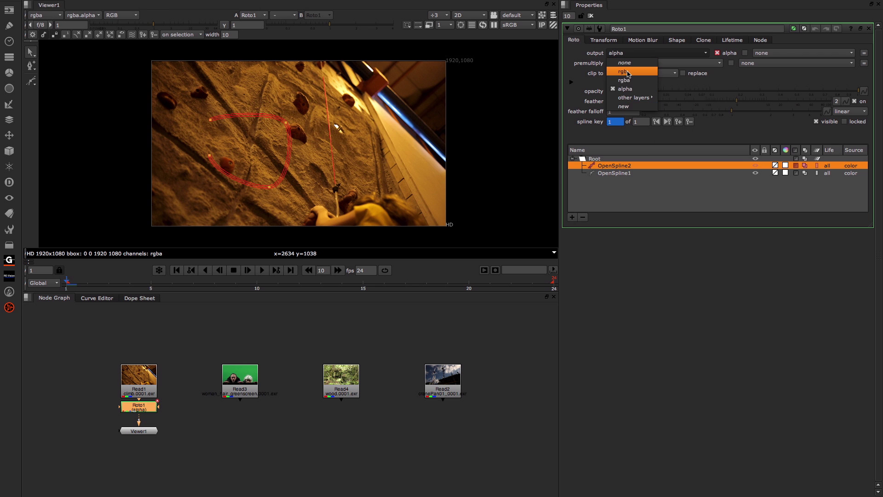
click(628, 72)
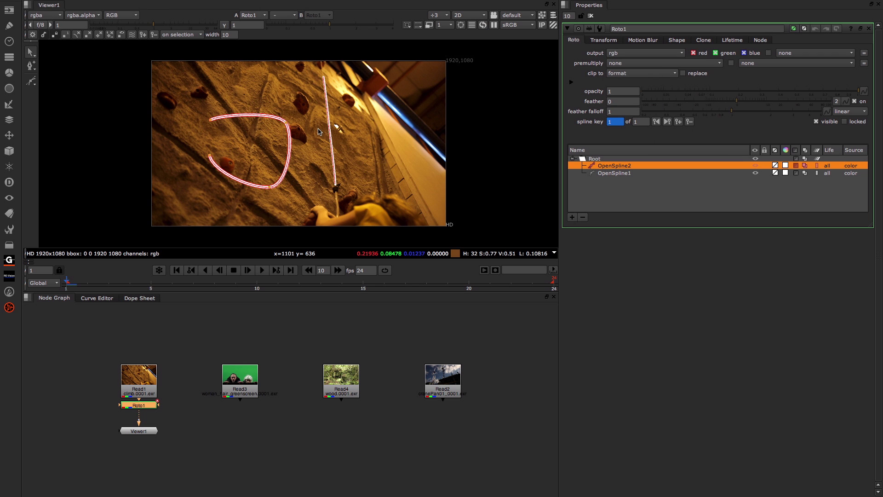
click(756, 165)
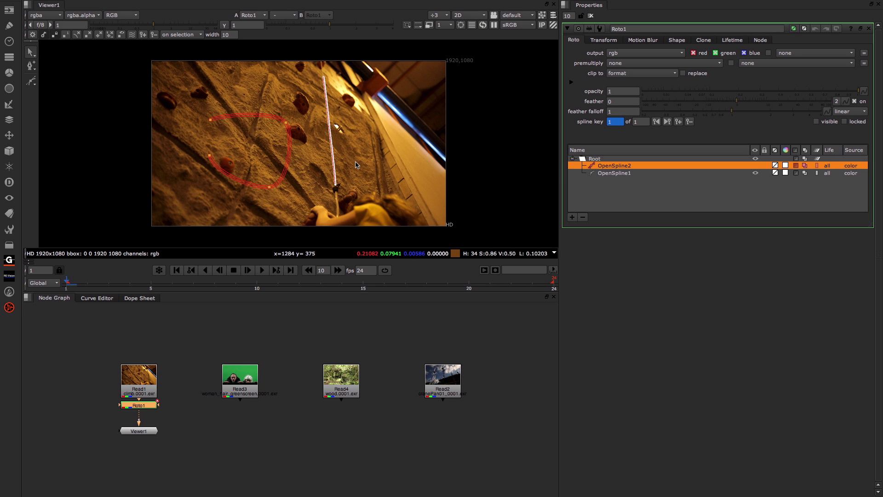
click(615, 173)
Frame the rope line at 100% zoom and enlarge the viewer pane over the node graph
scroll(365, 157, up, 5)
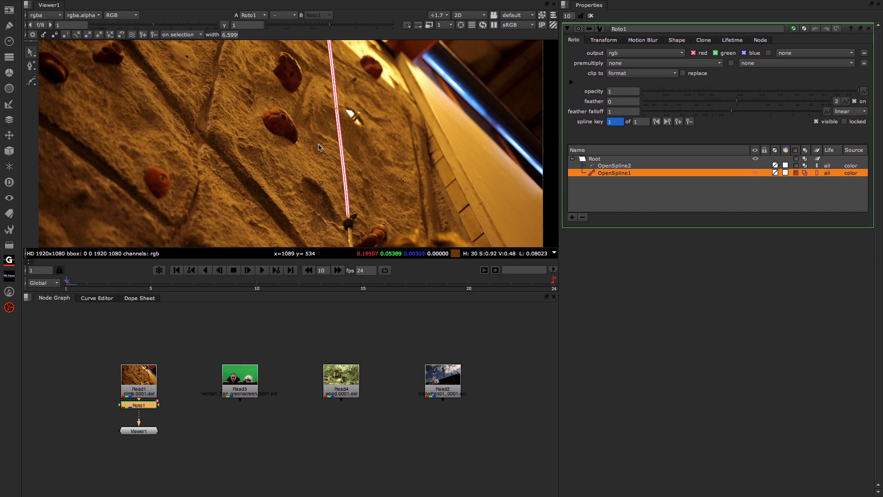
drag(365, 157, 310, 148)
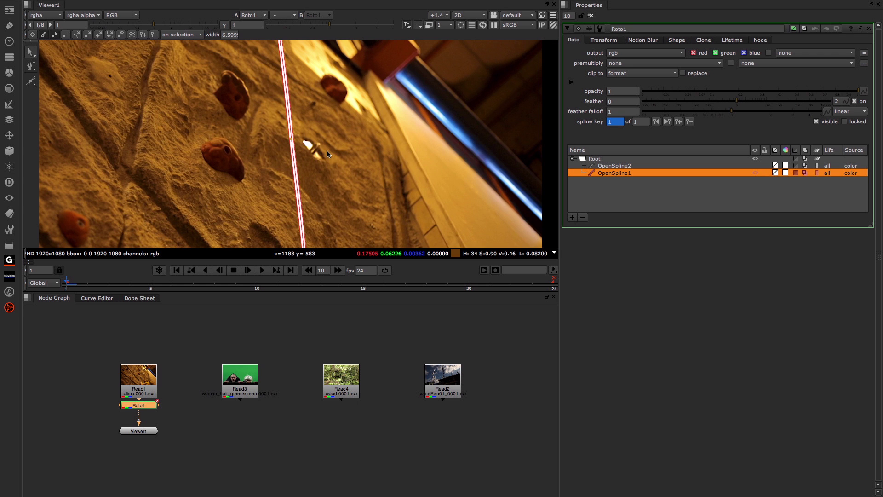
click(442, 16)
click(456, 132)
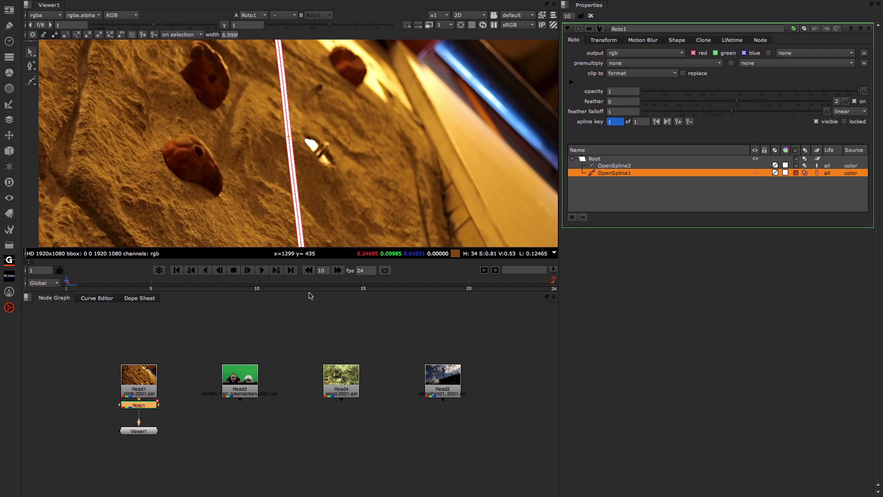
drag(310, 296, 291, 445)
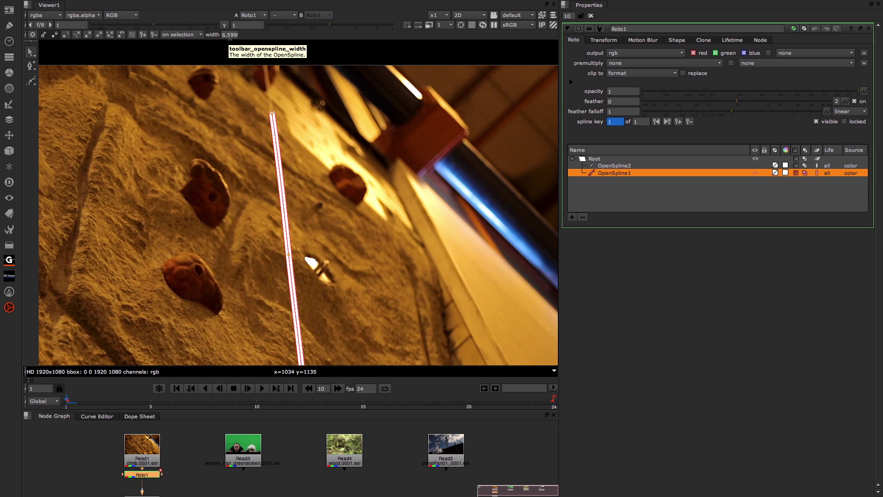
Scrub the rope line's stroke width up and down, then set it to 3
mouse_move(229, 37)
mouse_down()
mouse_move(317, 47)
mouse_move(51, 32)
mouse_move(483, 25)
mouse_move(49, 33)
mouse_up()
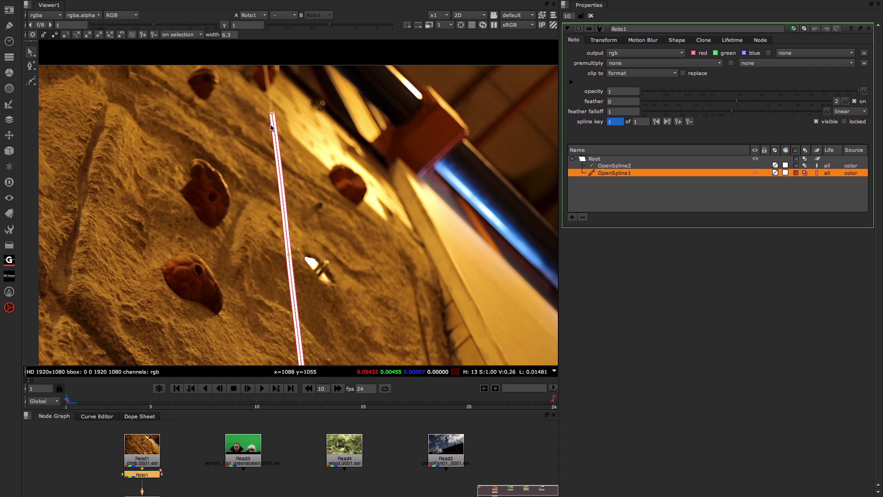
drag(223, 34, 202, 33)
text(3)
key(Return)
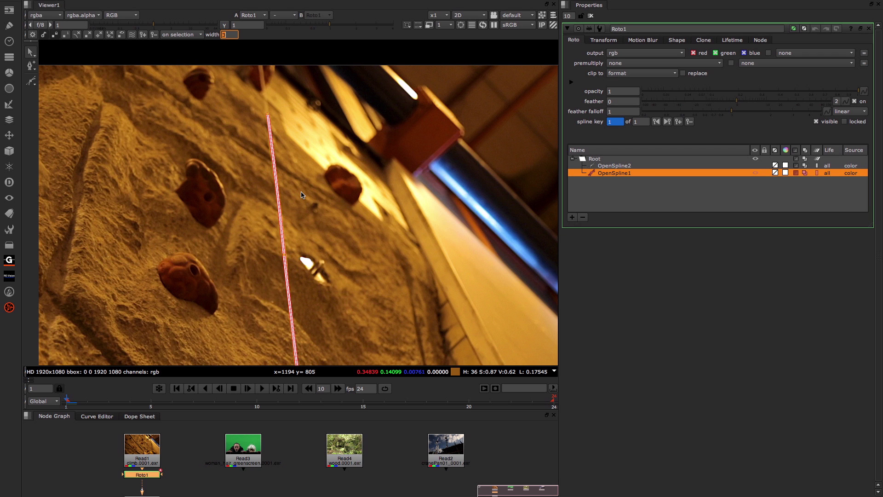
Reselect OpenSpline1, set handles to show on drag, and bend it to add a middle point
click(178, 35)
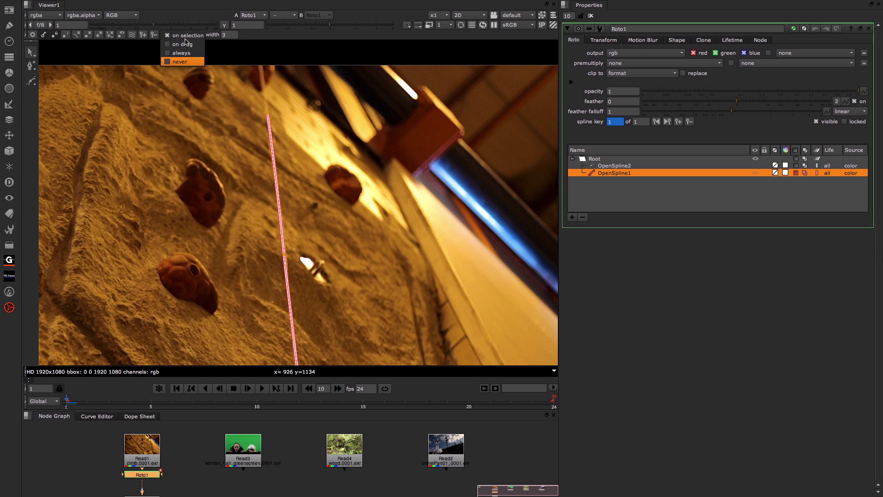
click(219, 119)
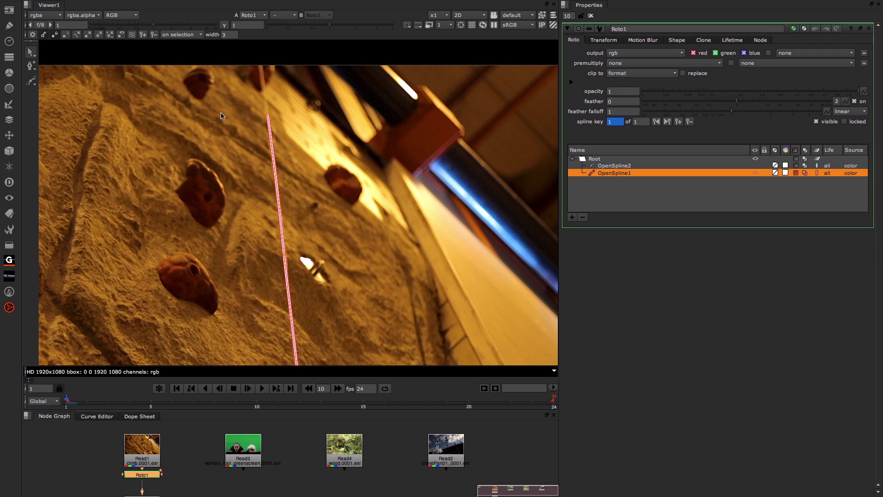
click(225, 120)
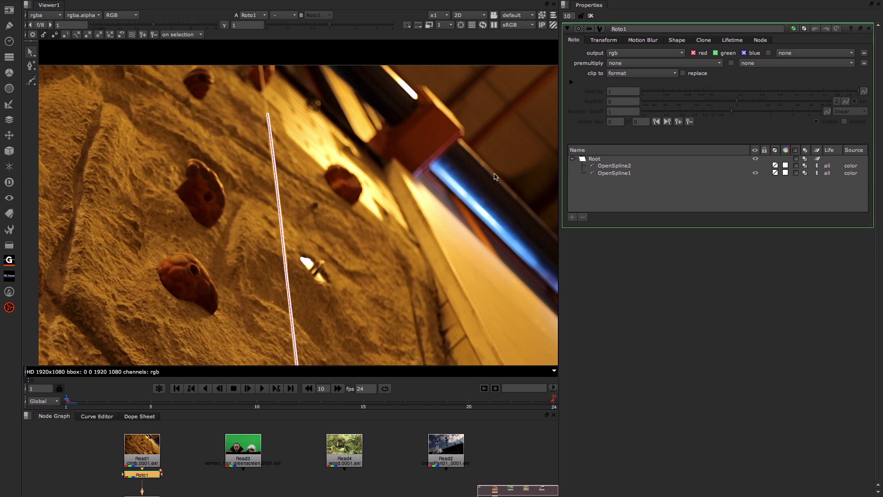
click(611, 174)
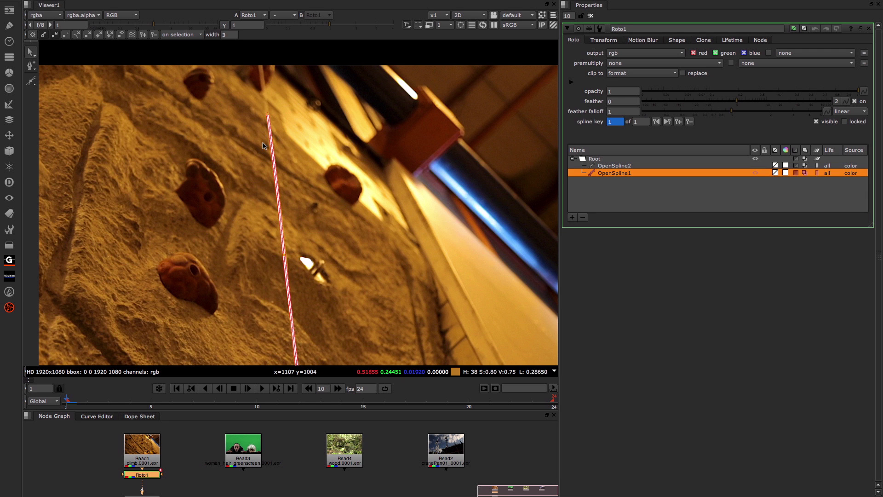
click(182, 34)
click(183, 44)
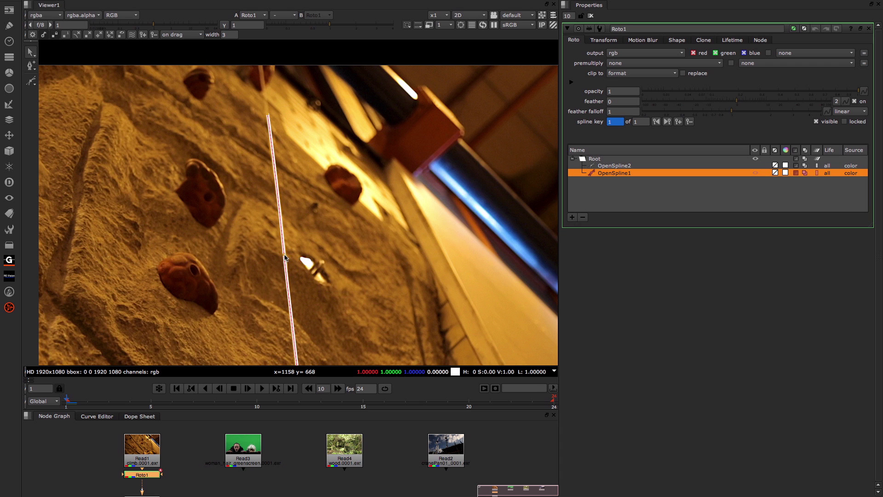
mouse_move(287, 258)
mouse_down()
mouse_move(307, 258)
mouse_move(253, 257)
mouse_move(285, 257)
mouse_up()
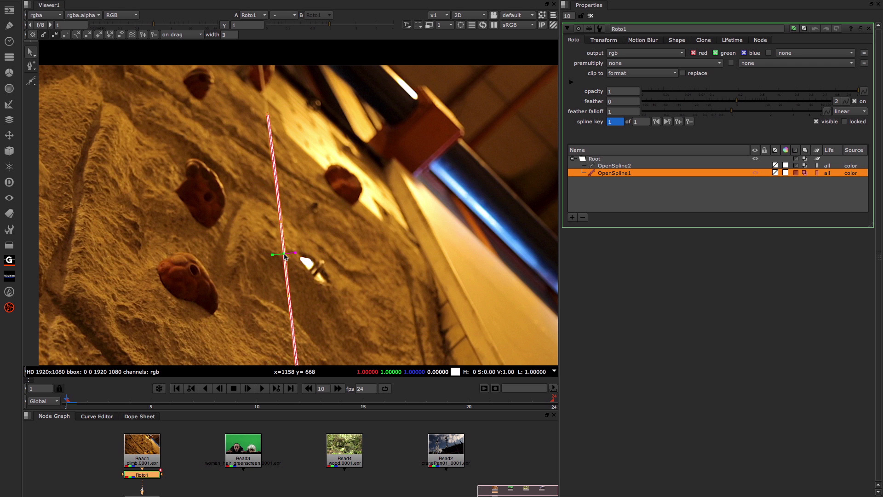
Try always and never handle display, undo a sideways pull, then restore handles on selection
click(182, 35)
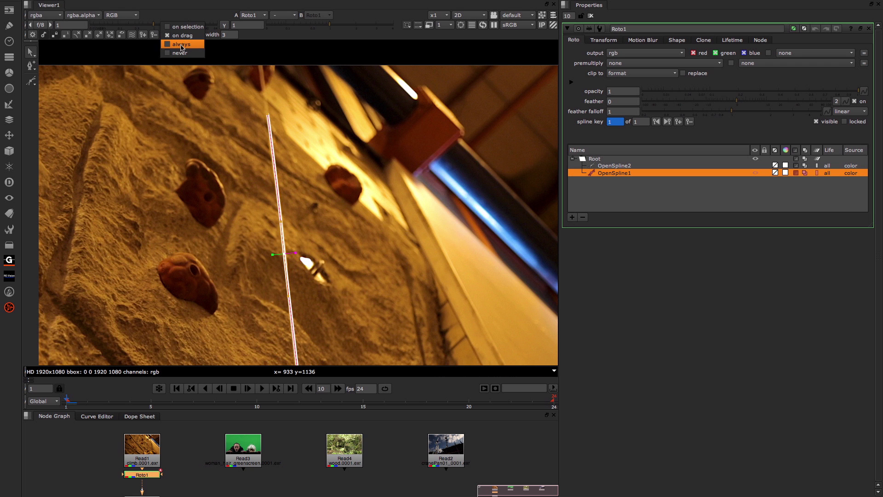
click(181, 45)
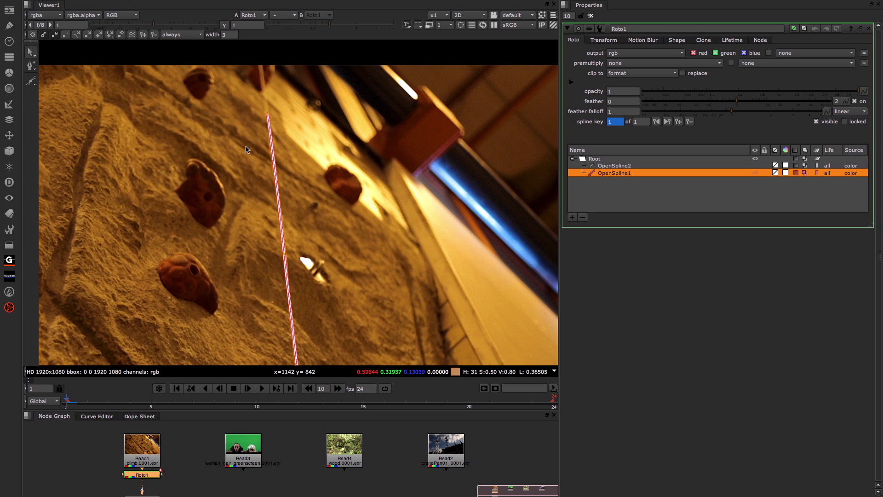
click(182, 35)
click(183, 45)
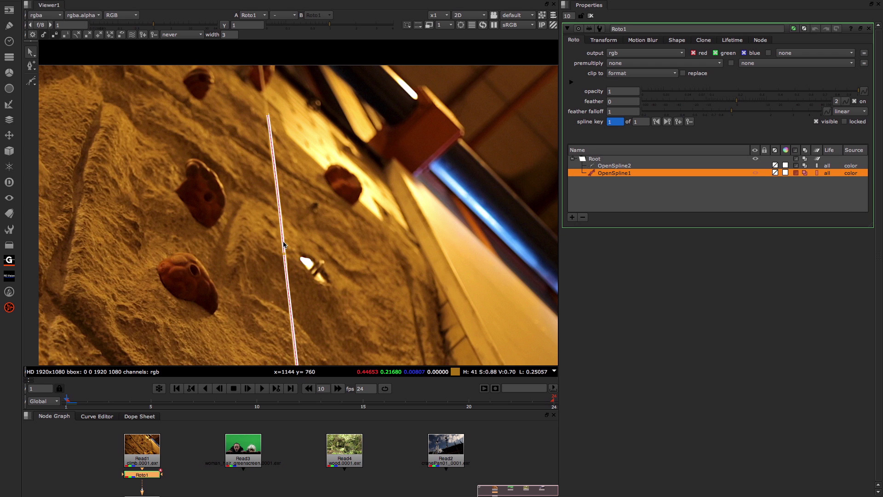
drag(285, 255, 300, 254)
key(ctrl+z)
click(181, 34)
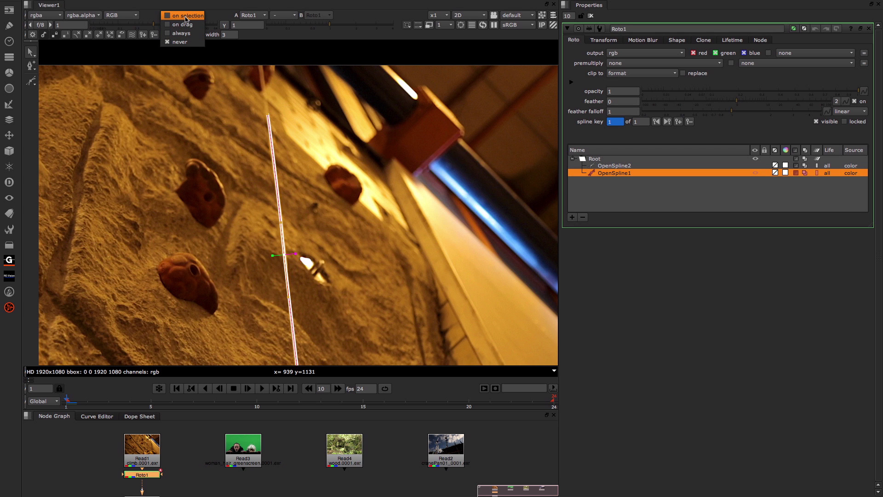
click(183, 16)
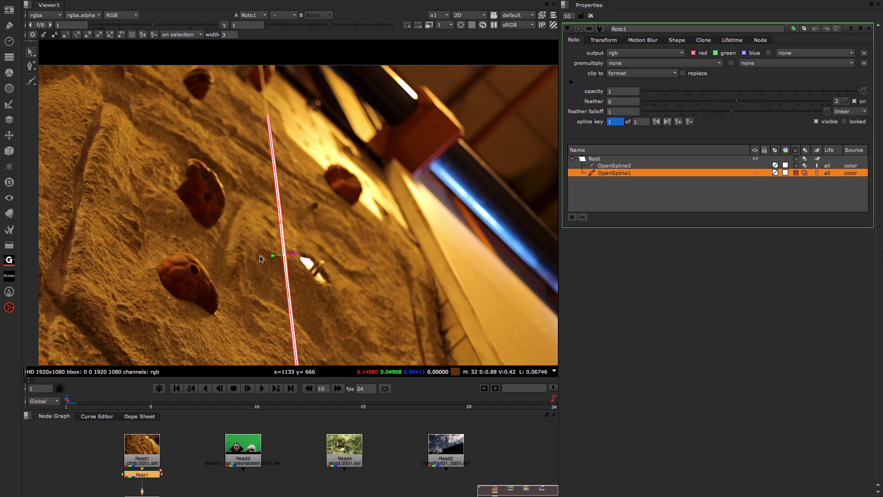
Adjust the middle point's width, then widen the top point into a thick rounded end
drag(263, 256, 278, 258)
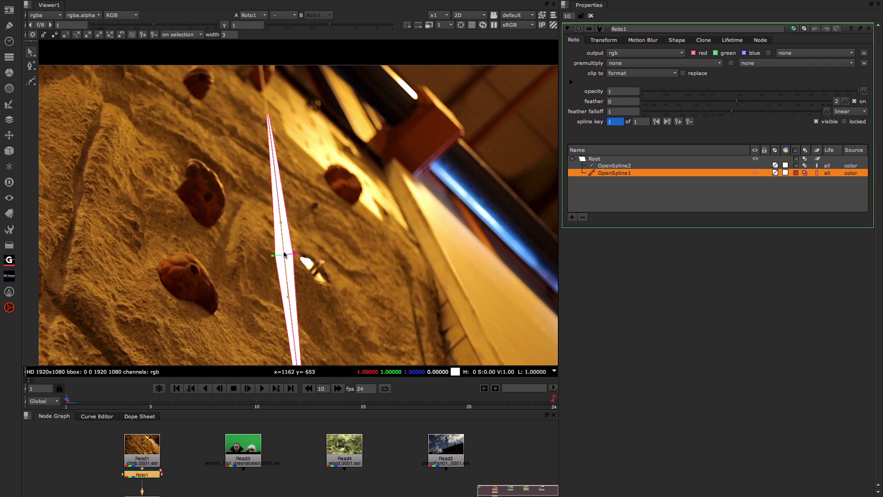
mouse_move(279, 257)
mouse_down()
mouse_move(290, 256)
mouse_move(275, 254)
mouse_up()
click(267, 114)
drag(250, 119, 206, 121)
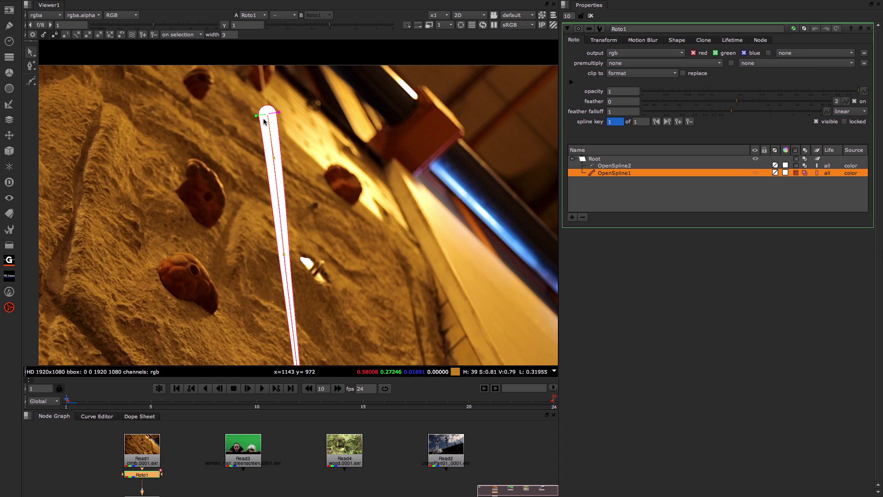
click(683, 42)
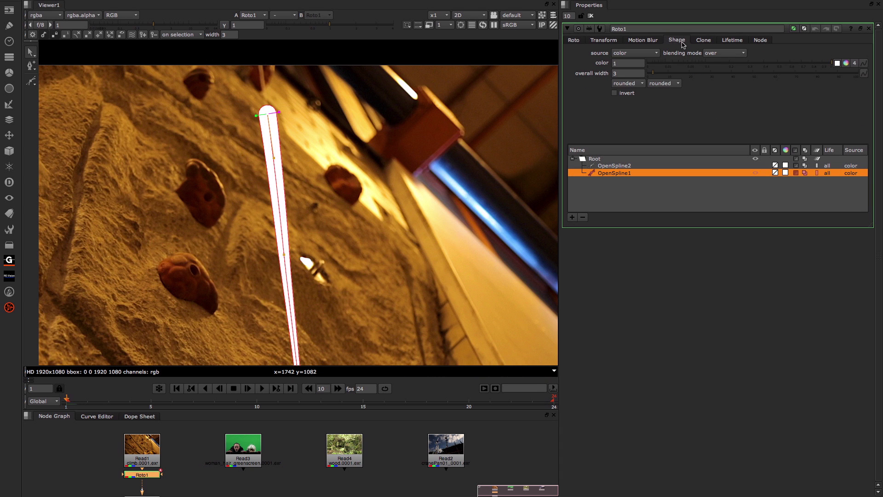
Give the rope's top end a square cap and add a feathered control point on the line
click(635, 84)
click(632, 94)
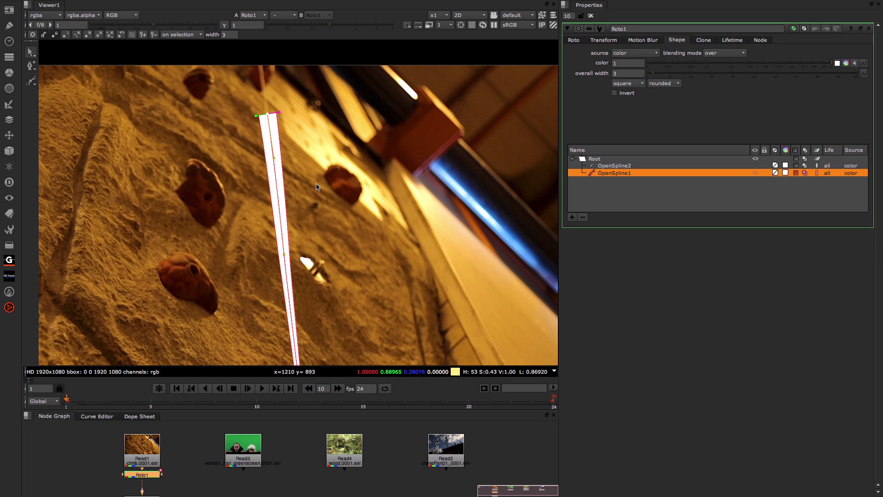
ctrl+alt+click(286, 256)
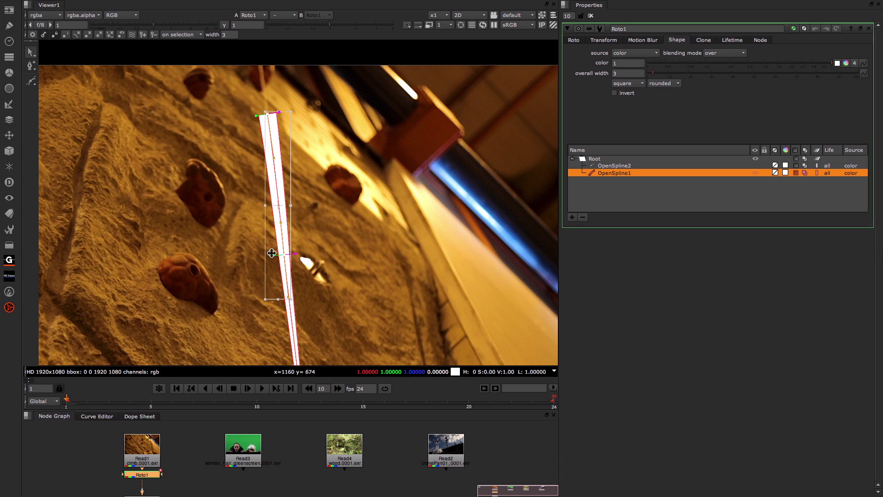
drag(276, 257, 264, 256)
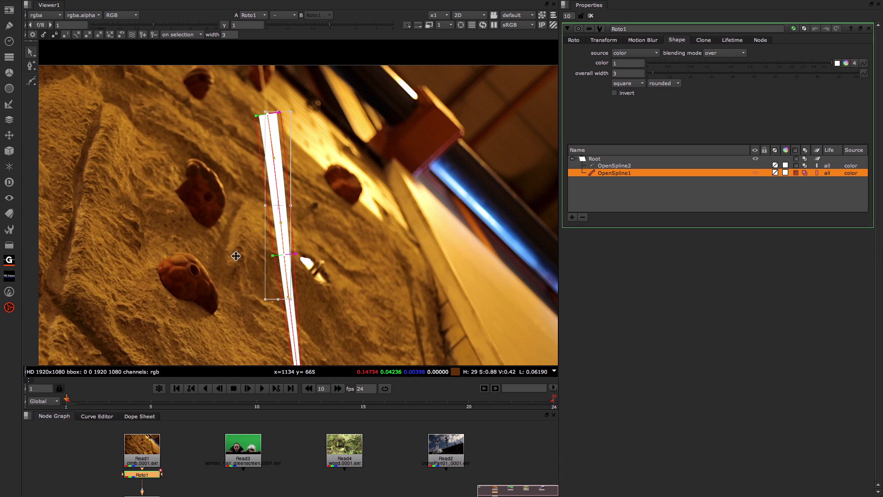
mouse_move(278, 257)
mouse_down()
mouse_move(203, 248)
mouse_move(294, 252)
mouse_up()
Clear the rope spline's feather with Shift+E and bring up a point's editing options
click(269, 117)
click(270, 116)
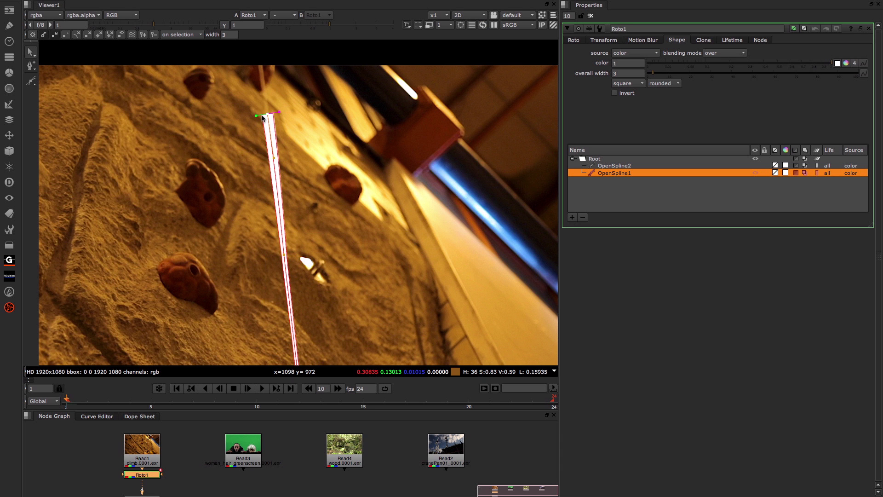
key(shift+e)
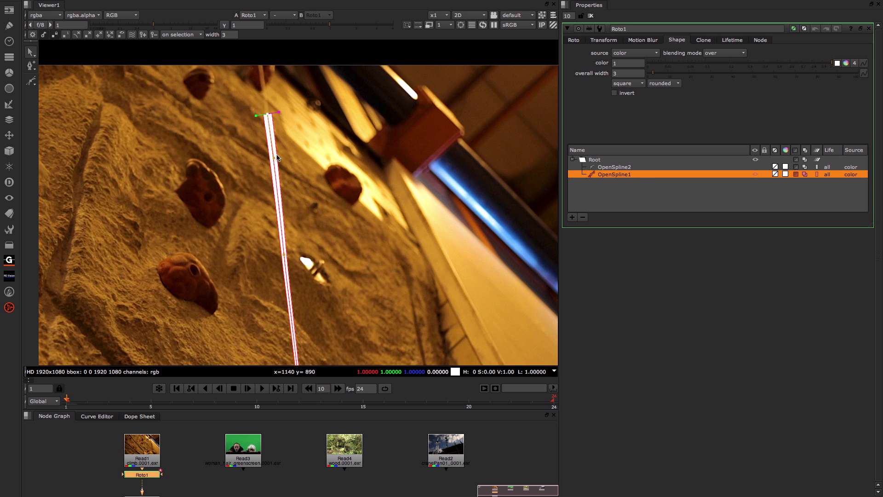
click(285, 255)
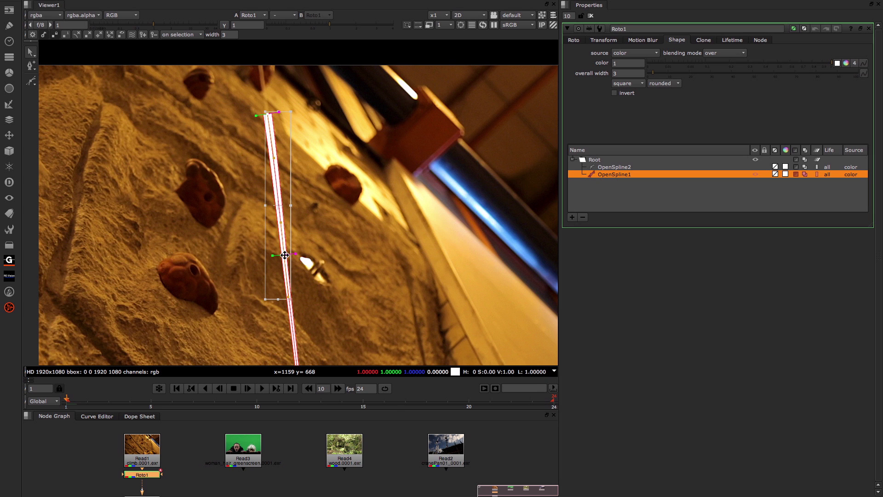
right_click(284, 255)
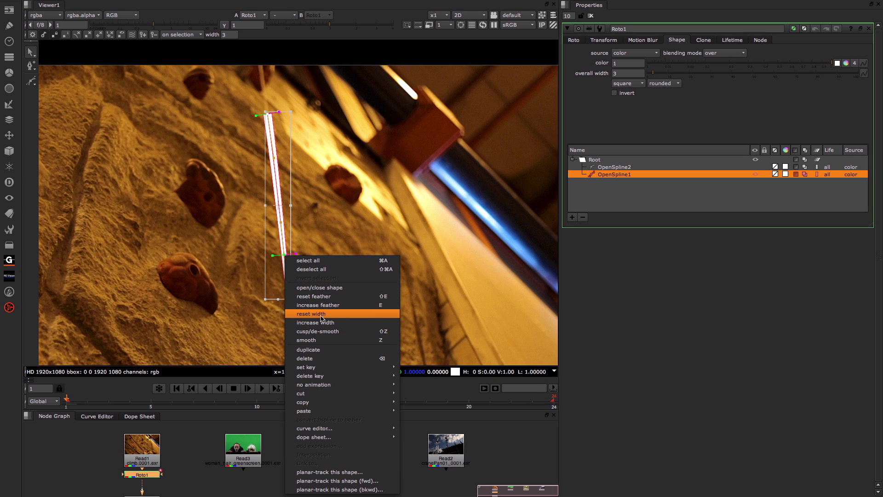
Apply reset width so the rope draws as a thin line, then show the other shape tools
click(315, 314)
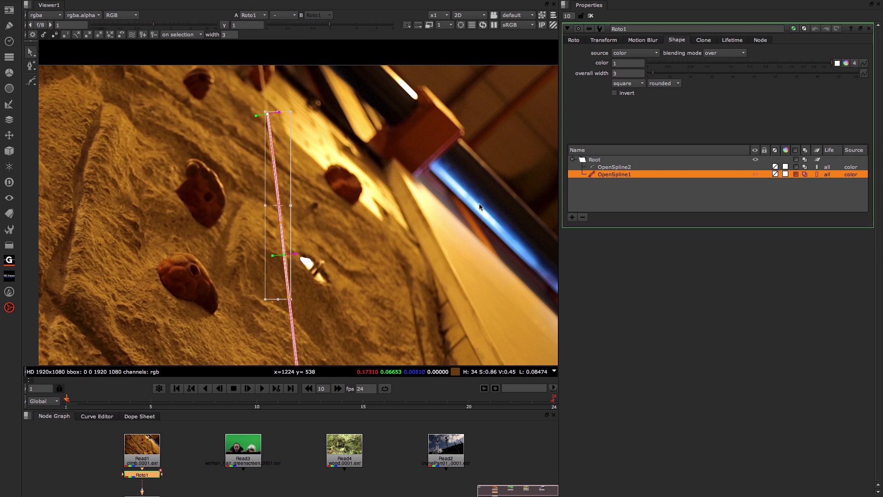
right_click(33, 82)
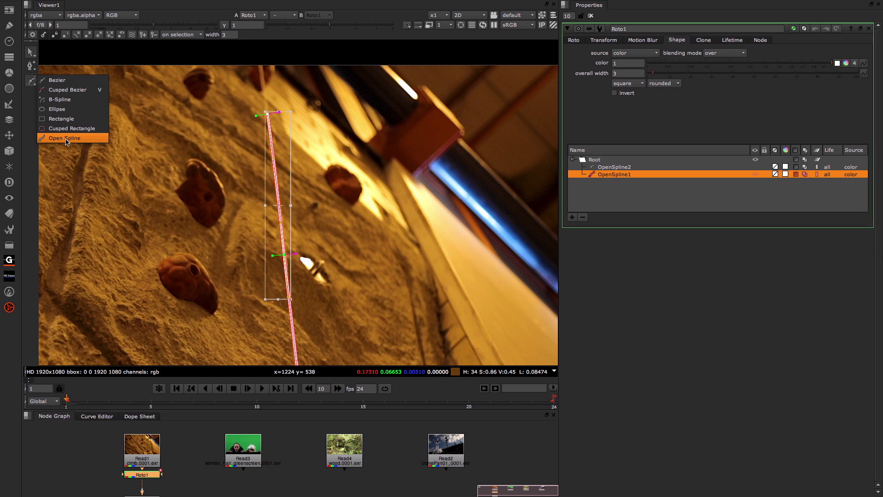
click(66, 139)
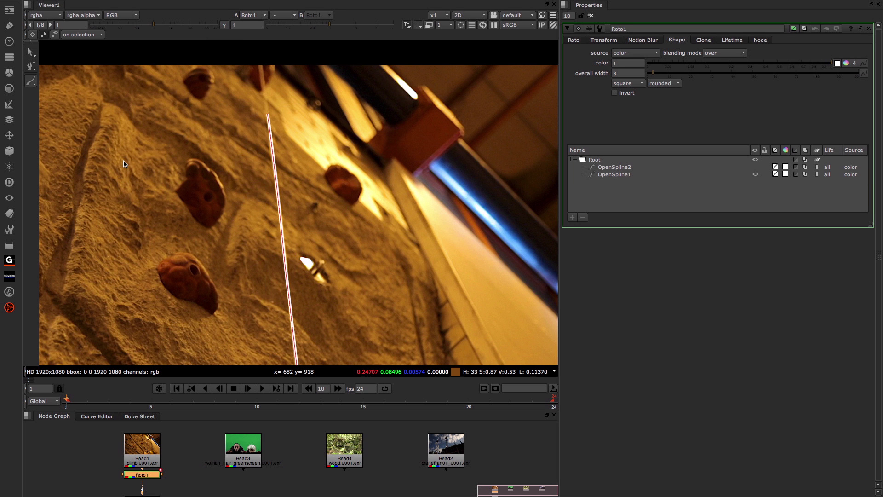
drag(102, 157, 120, 146)
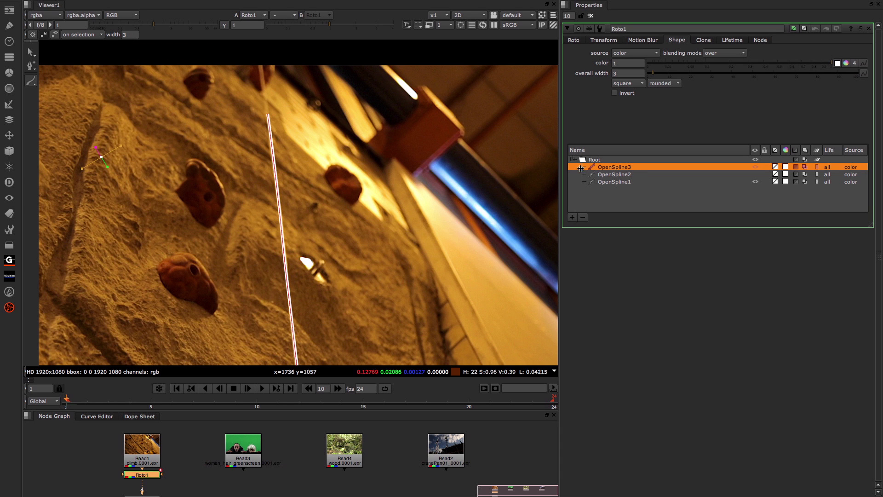
click(166, 139)
drag(207, 204, 218, 207)
drag(120, 215, 117, 226)
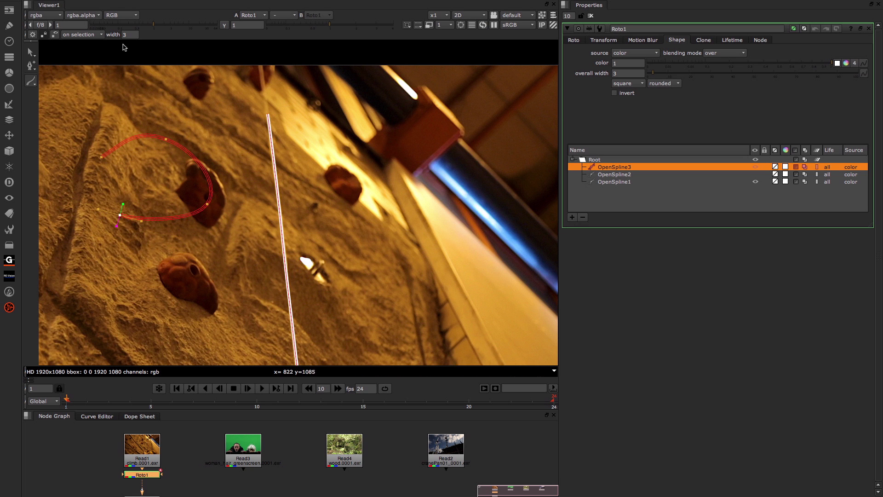
key(q)
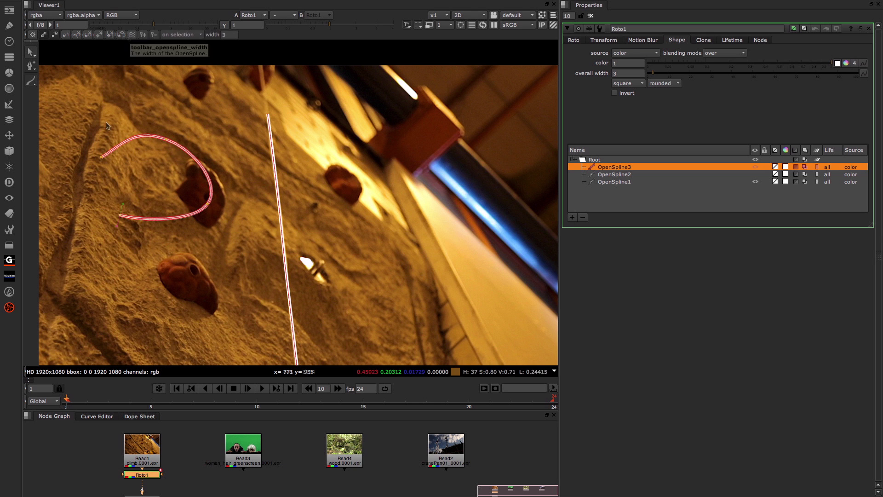
click(107, 160)
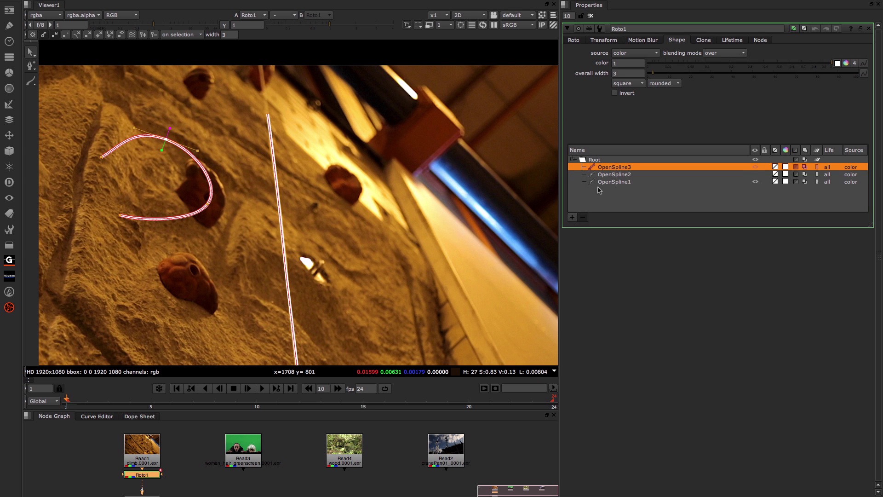
click(583, 217)
click(611, 175)
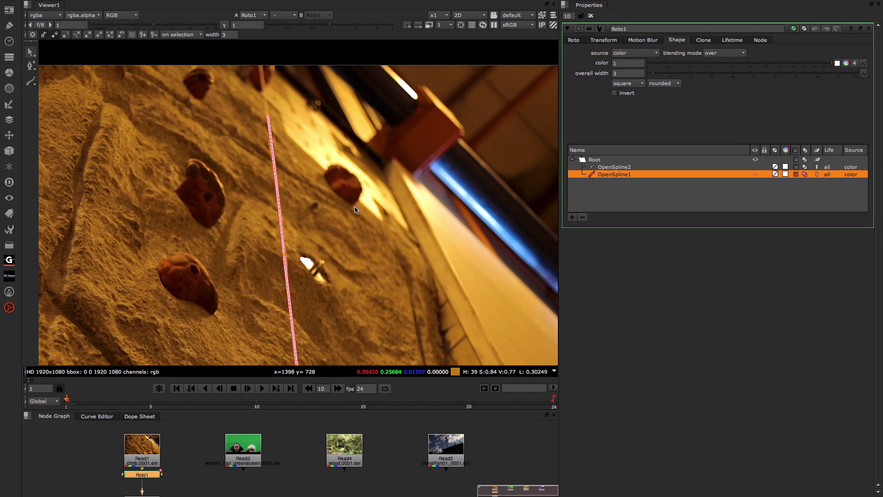
Select OpenSpline1 and raise its feather to 2.2 in the Roto settings
click(276, 257)
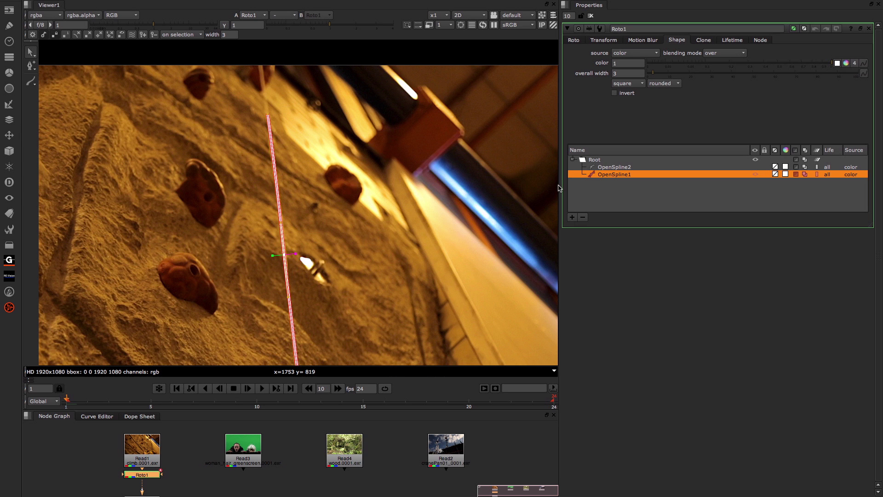
click(574, 40)
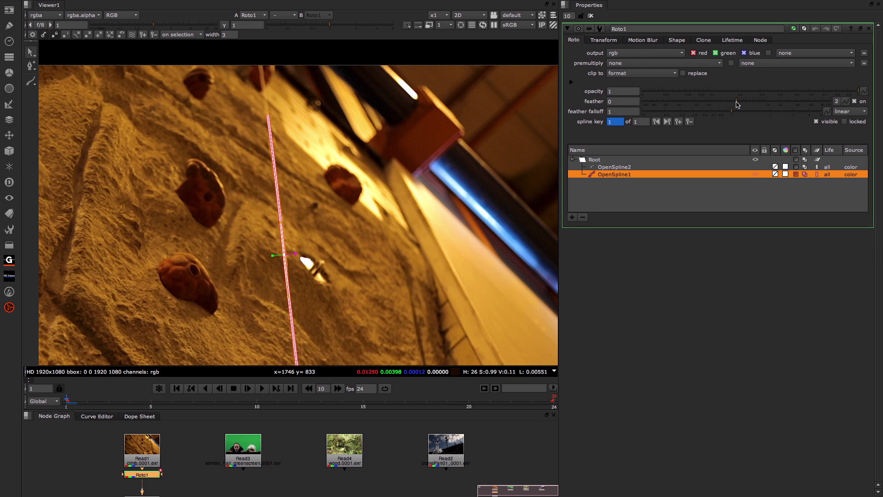
mouse_move(737, 105)
mouse_down()
mouse_move(790, 105)
mouse_move(750, 105)
mouse_up()
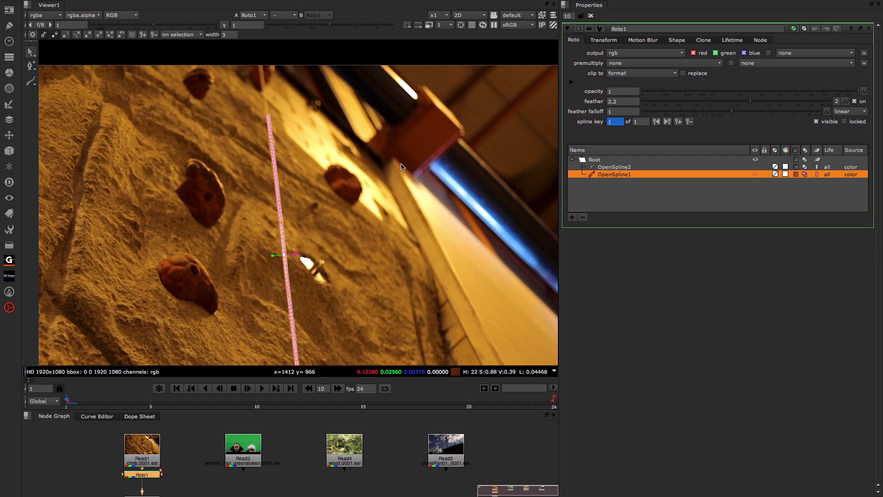
click(596, 104)
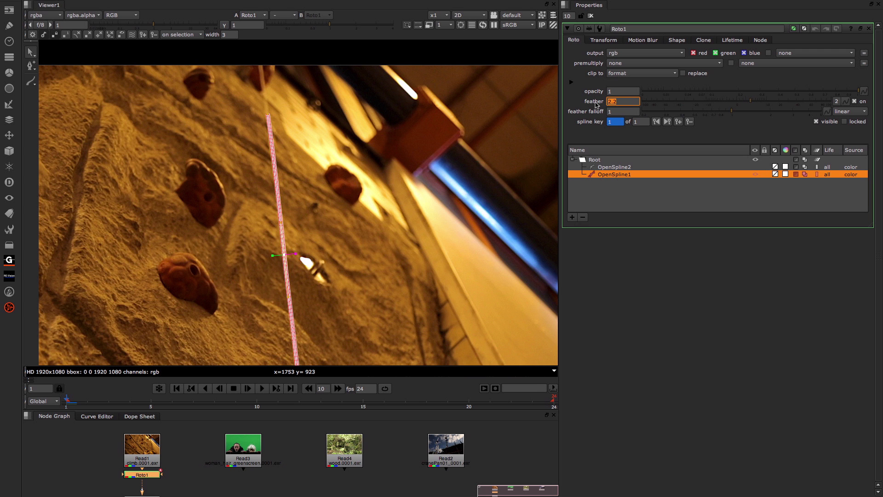
Set the feather value to 1 and pull the feather edge outward around the rope
text(1)
key(Return)
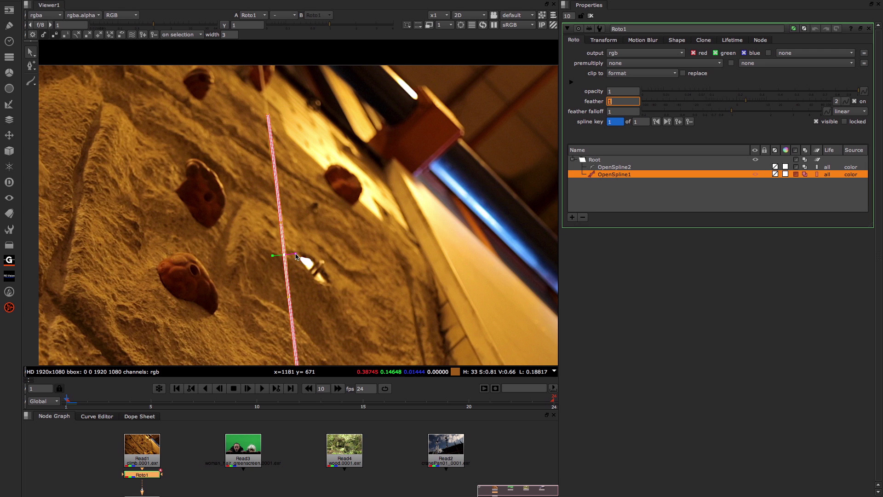
drag(296, 256, 259, 207)
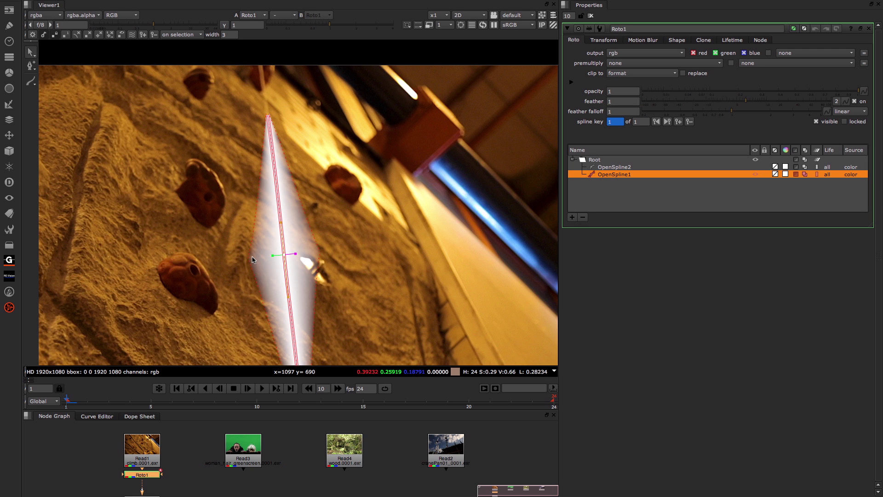
Widen the feather at the top point and bend the rope by moving its middle point left
click(268, 115)
key(e)
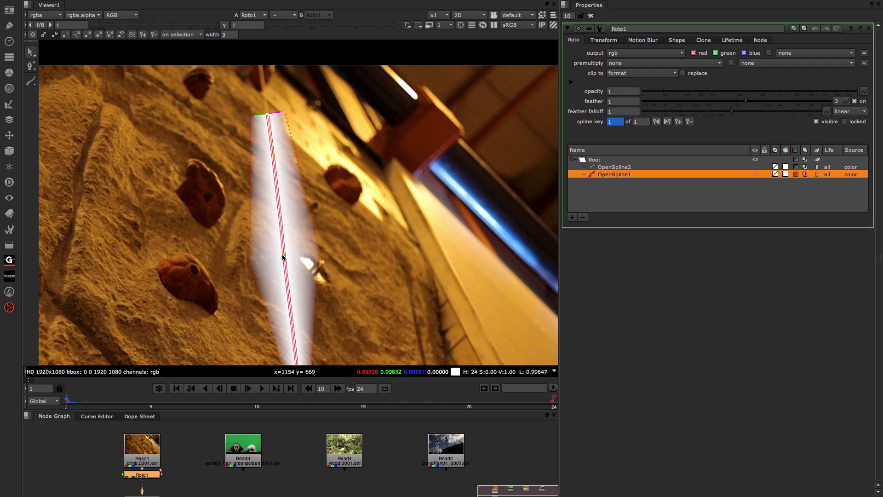
click(283, 255)
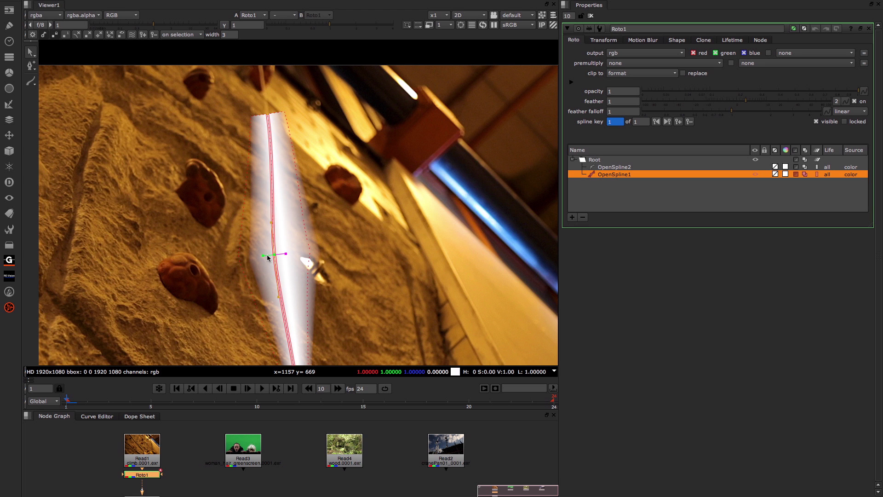
drag(288, 255, 256, 258)
Undo the rope bend and set the feather falloff to smooth0
key(ctrl+z)
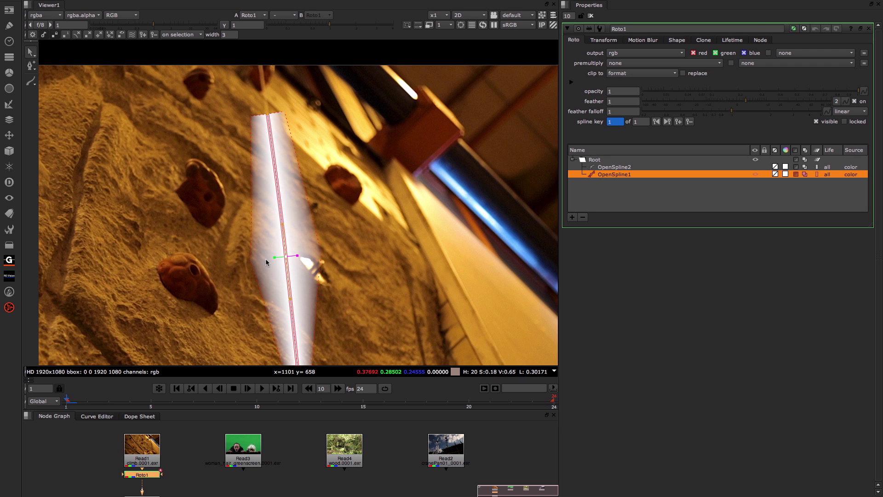
click(623, 101)
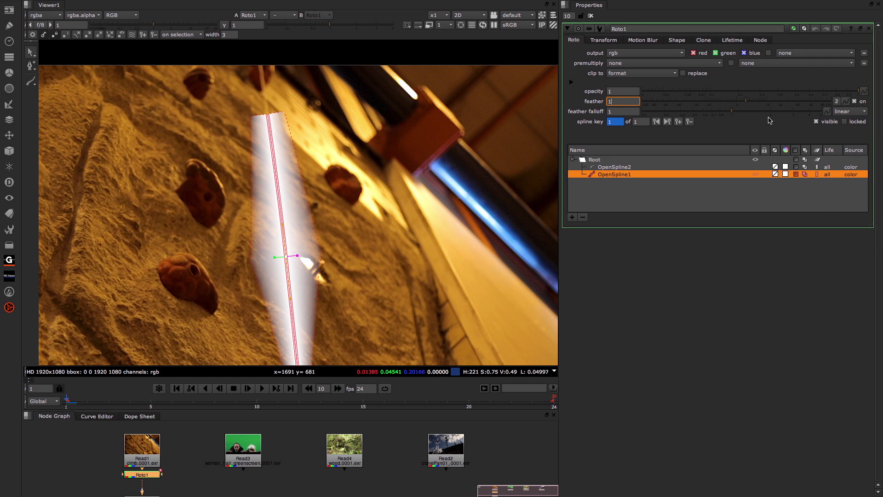
click(850, 112)
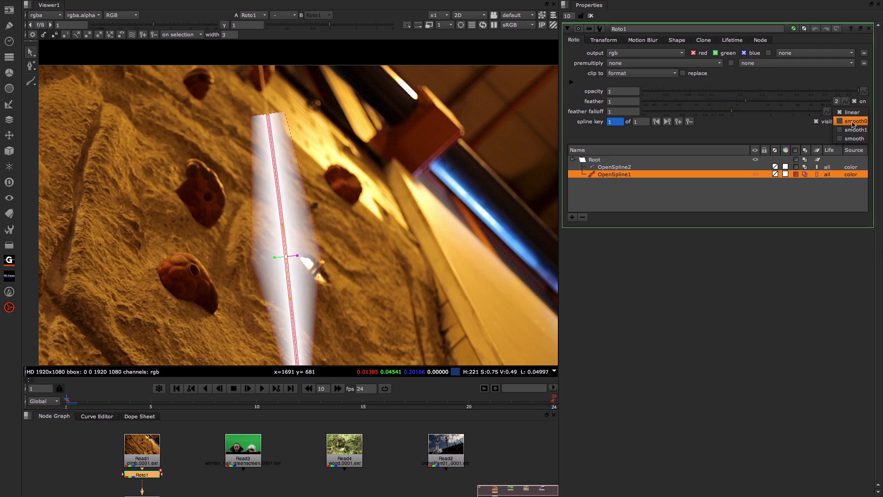
click(854, 122)
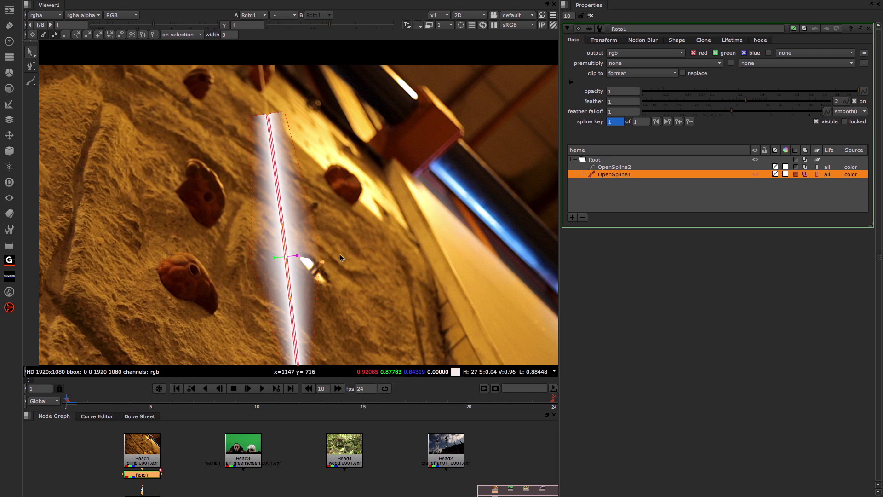
right_click(287, 259)
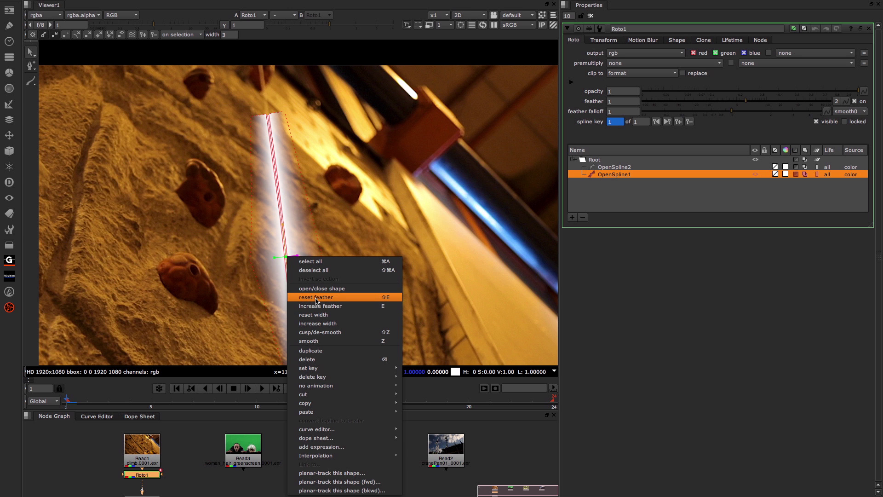
Reset the rope spline's feather, select its top point and go to frame 10
click(317, 297)
click(268, 116)
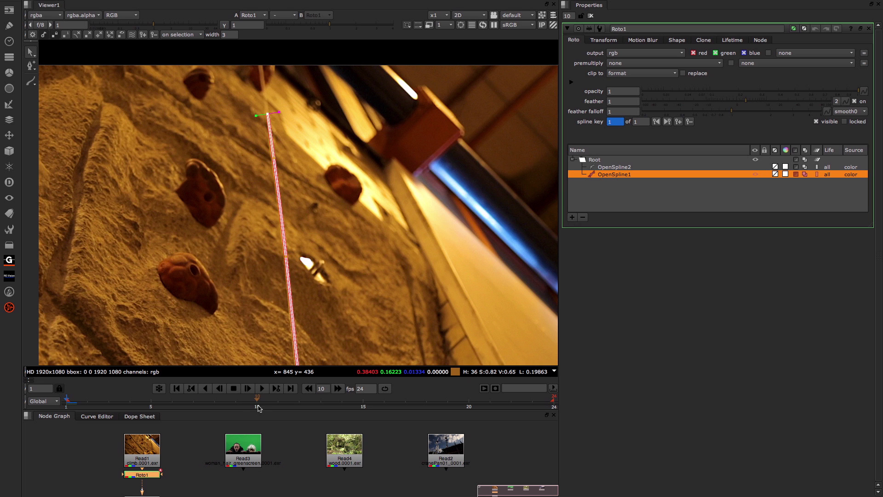
click(257, 403)
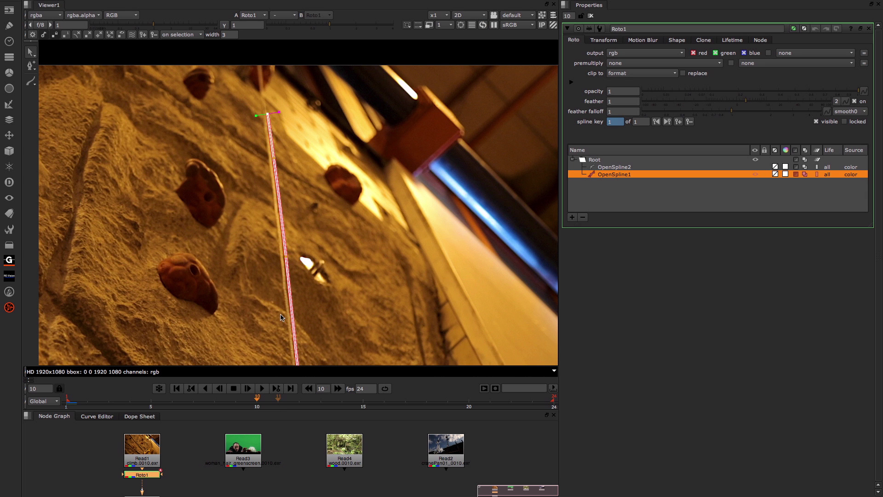
Reshape the rope spline's points to match the rope at frame 10
ctrl+alt+click(283, 257)
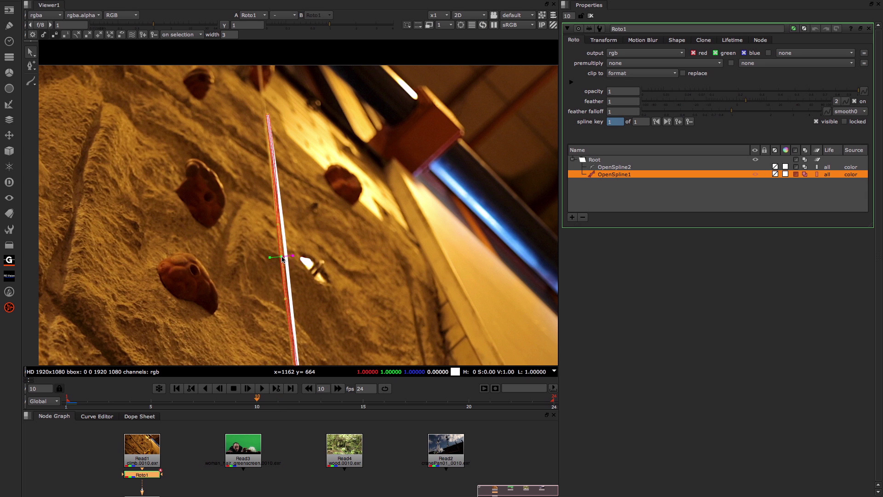
drag(282, 258, 281, 256)
click(265, 114)
drag(306, 262, 287, 173)
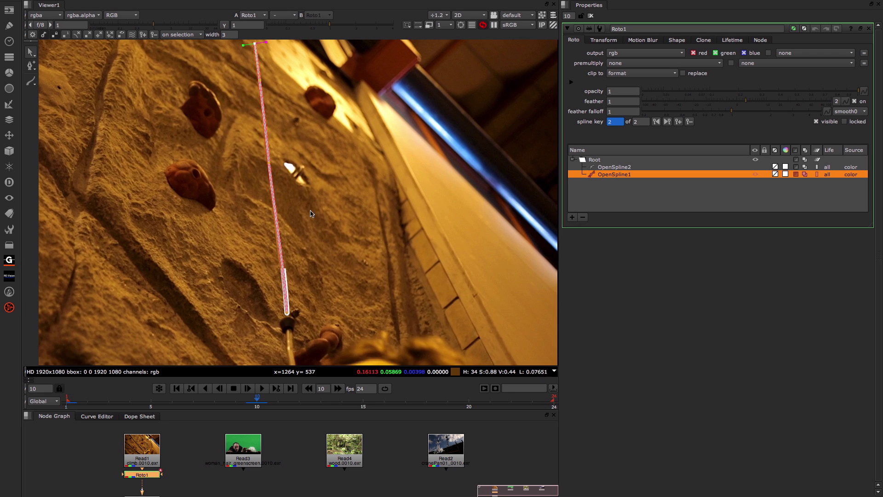
scroll(292, 168, down, 2)
click(286, 281)
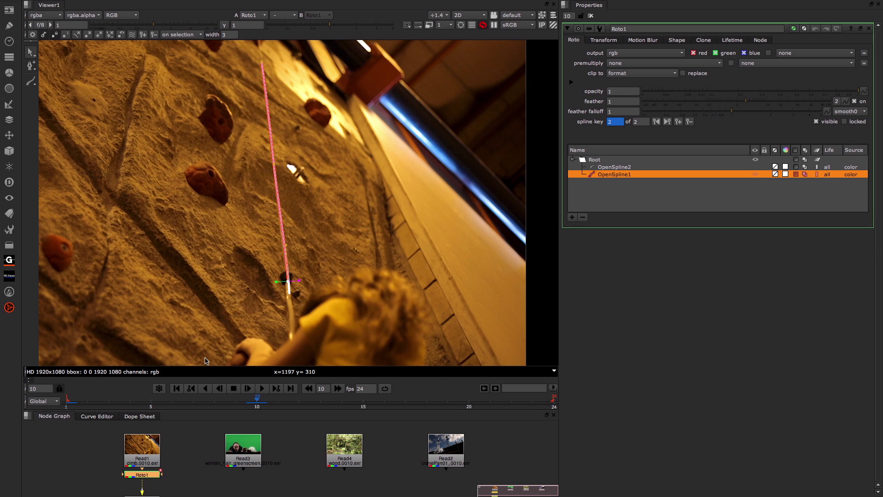
At frame 5, nudge the rope line left to key it, then move ahead to frame 15
click(152, 404)
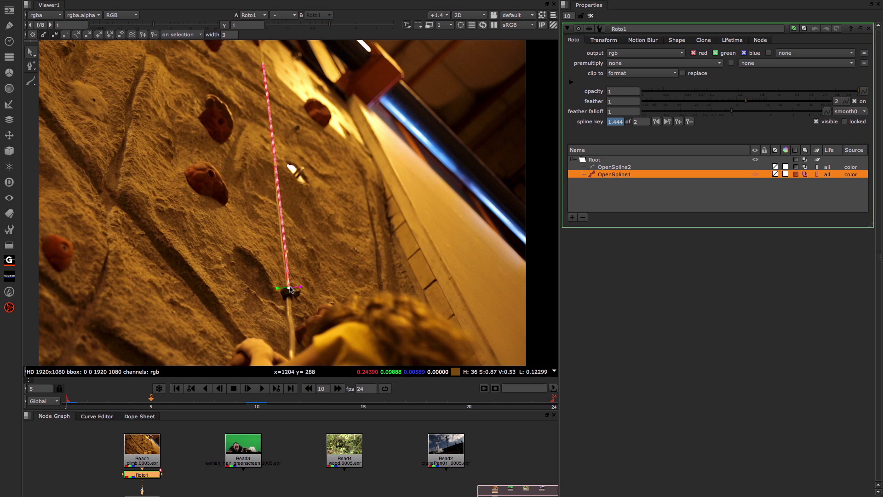
drag(287, 253, 282, 253)
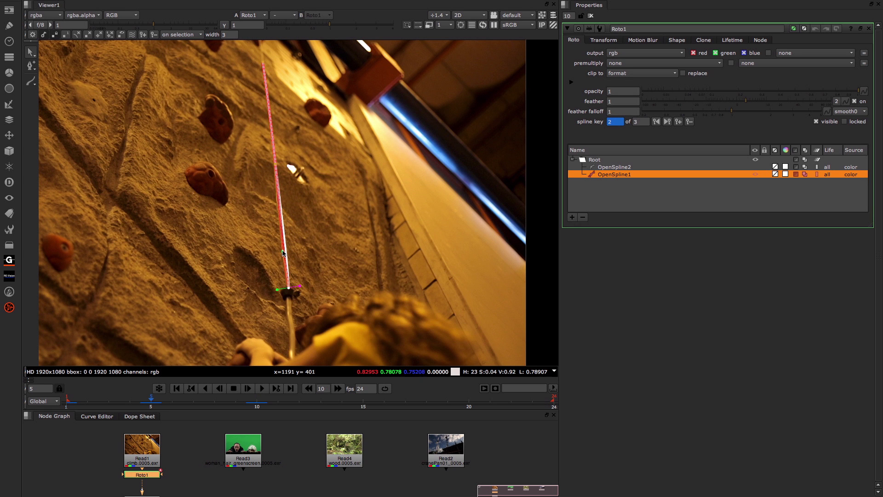
click(276, 163)
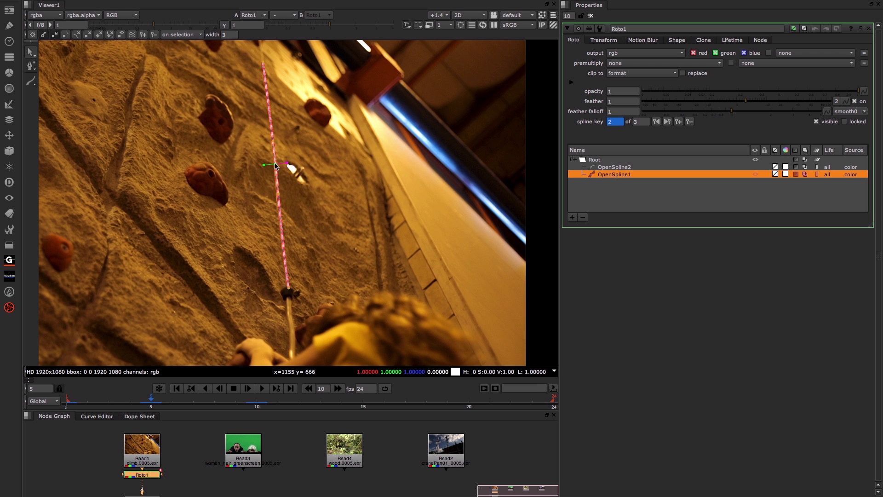
key(alt+Right)
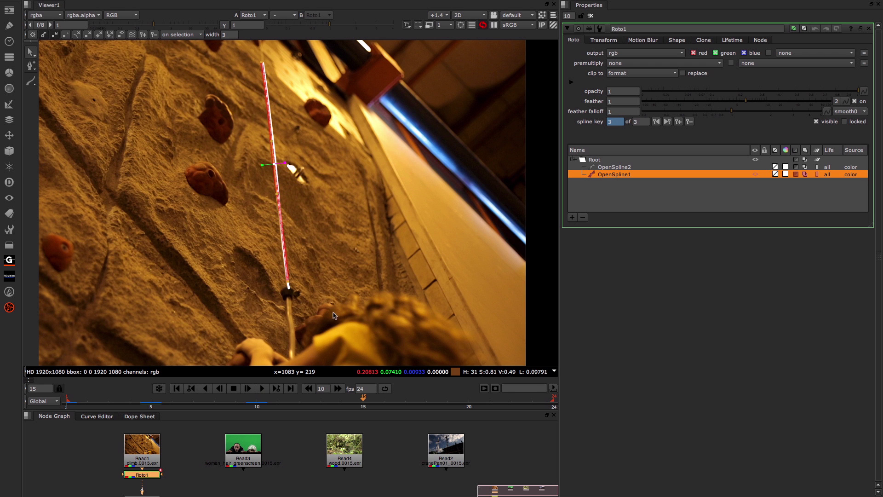
At frame 15, move the spline's bottom, middle and top points onto the rope
drag(288, 285, 298, 274)
click(276, 164)
drag(276, 163, 283, 166)
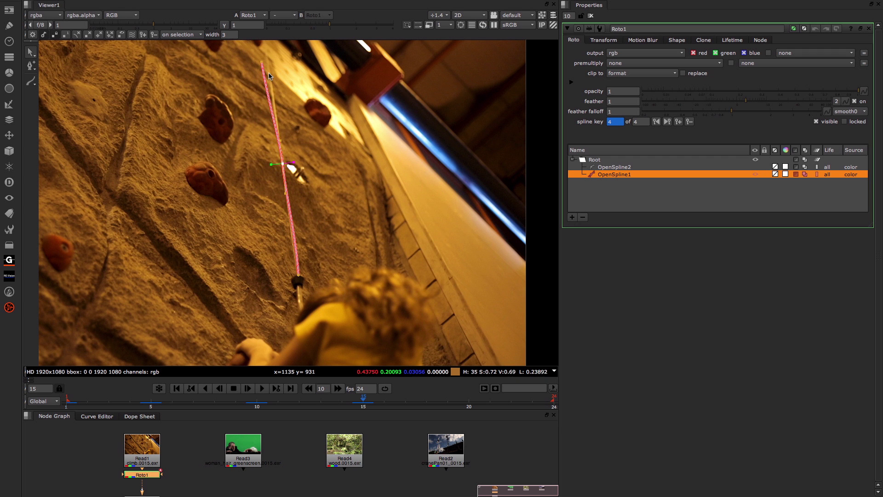
drag(262, 66, 267, 63)
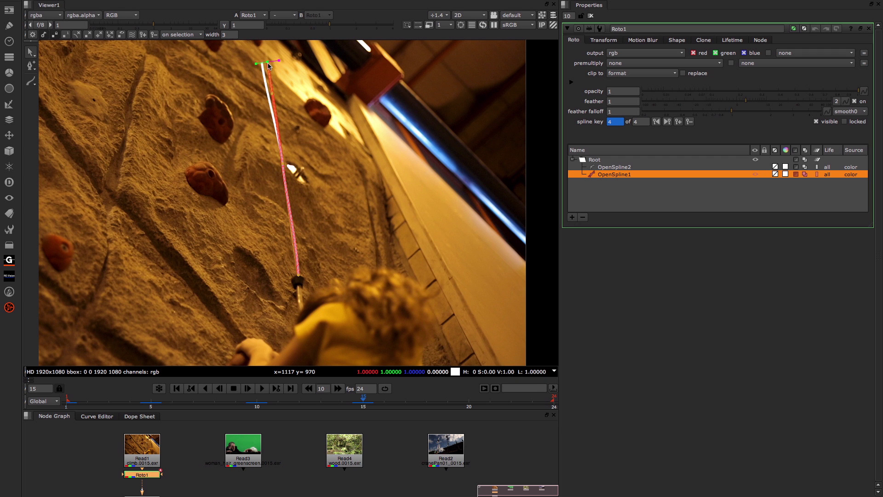
At frame 20, select the spline's bottom, top and middle points to align them with the rope
click(469, 401)
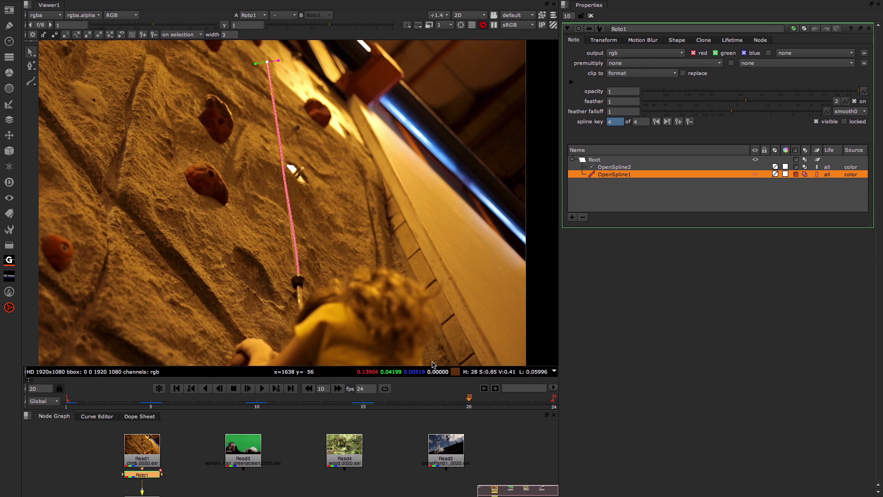
click(299, 275)
click(267, 61)
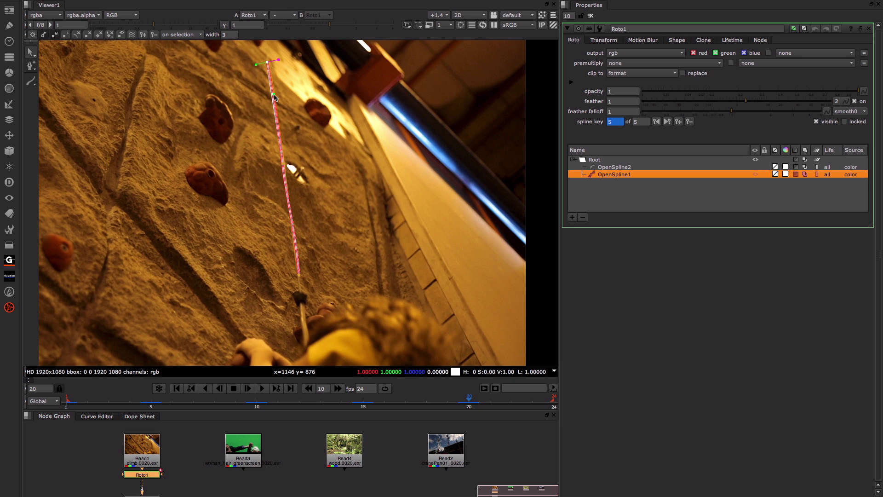
ctrl+alt+click(283, 164)
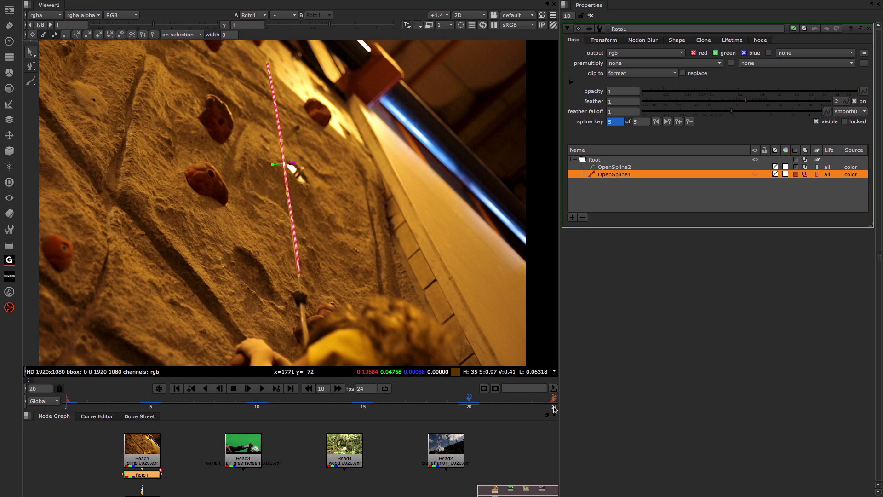
At frame 24, align the bottom, middle and top points to the rope and play back
click(554, 402)
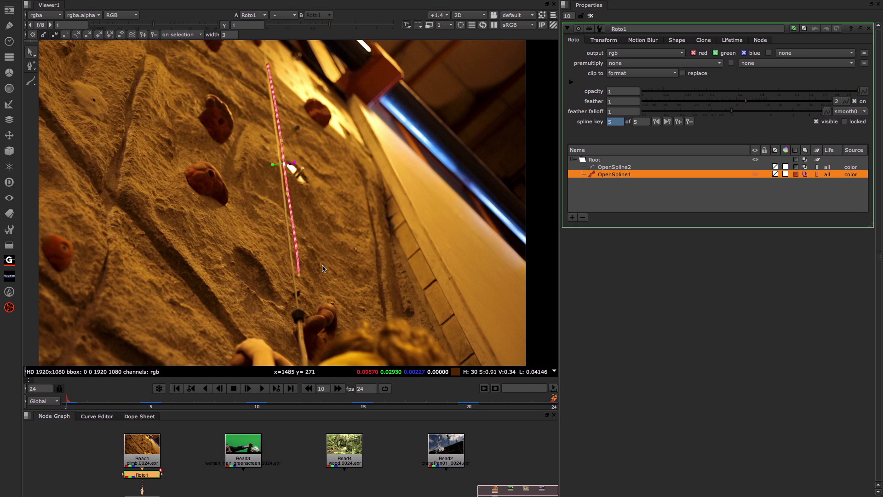
drag(299, 276, 296, 279)
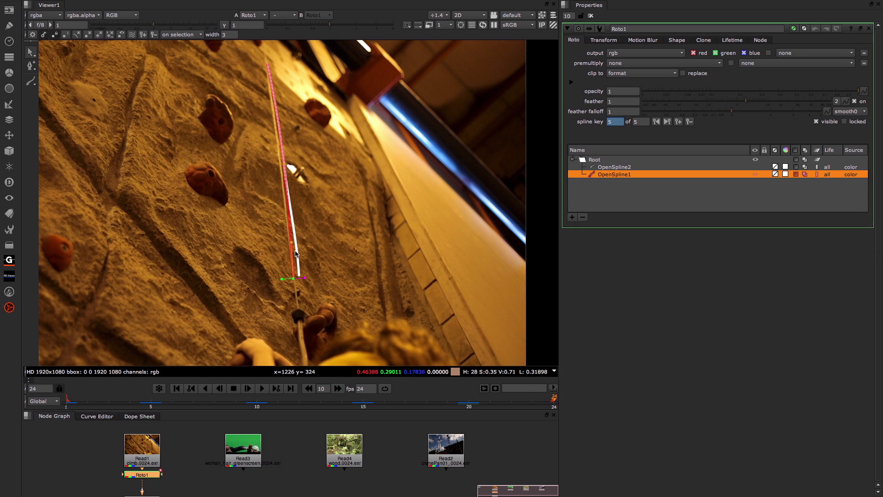
click(282, 164)
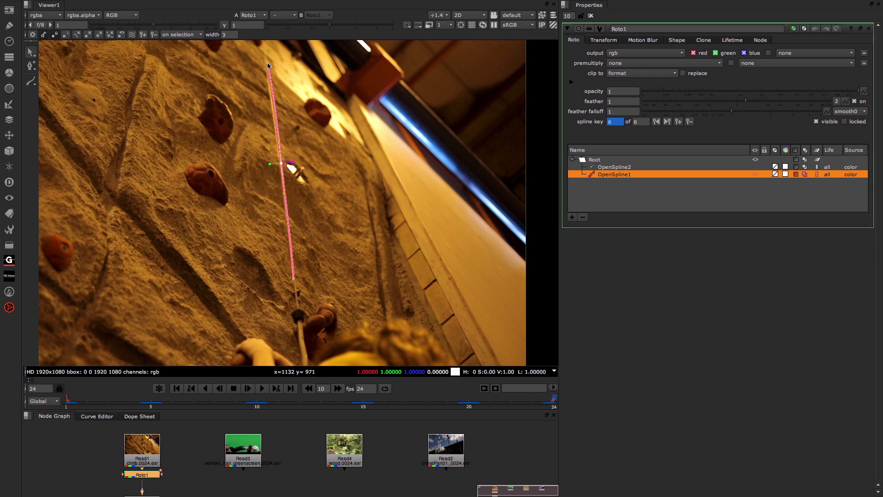
click(272, 95)
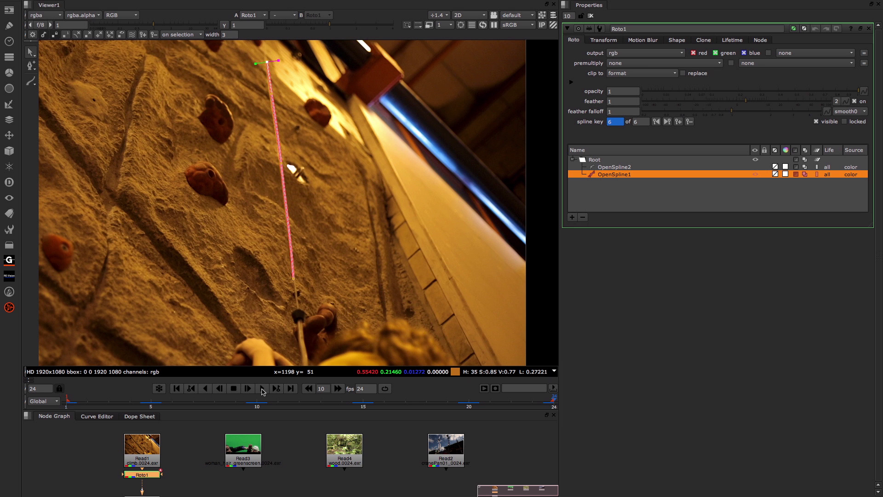
click(262, 389)
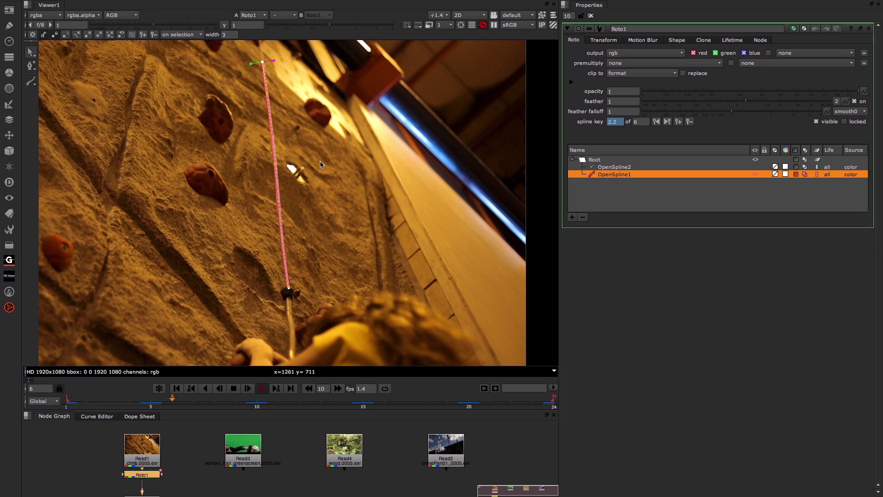
click(181, 35)
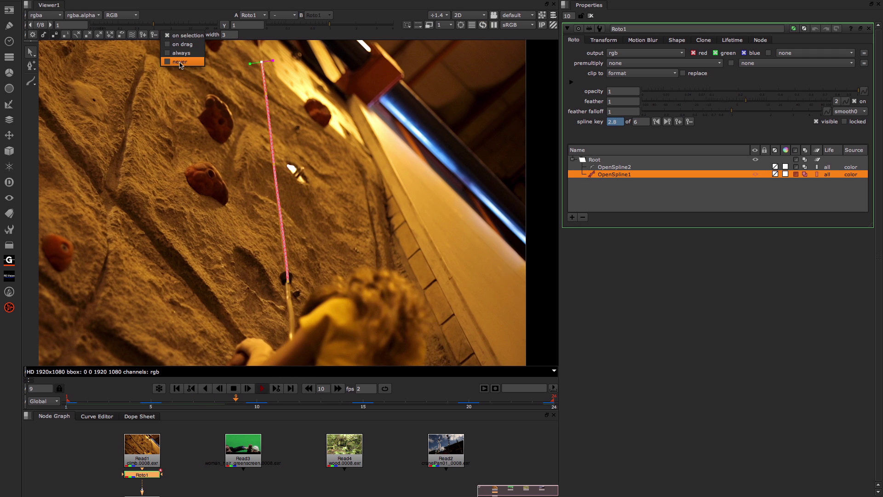
click(180, 62)
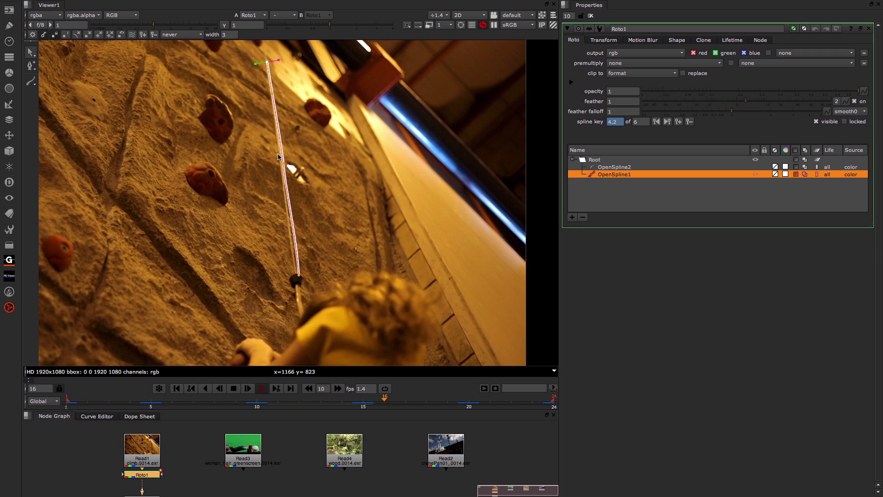
click(179, 35)
click(180, 20)
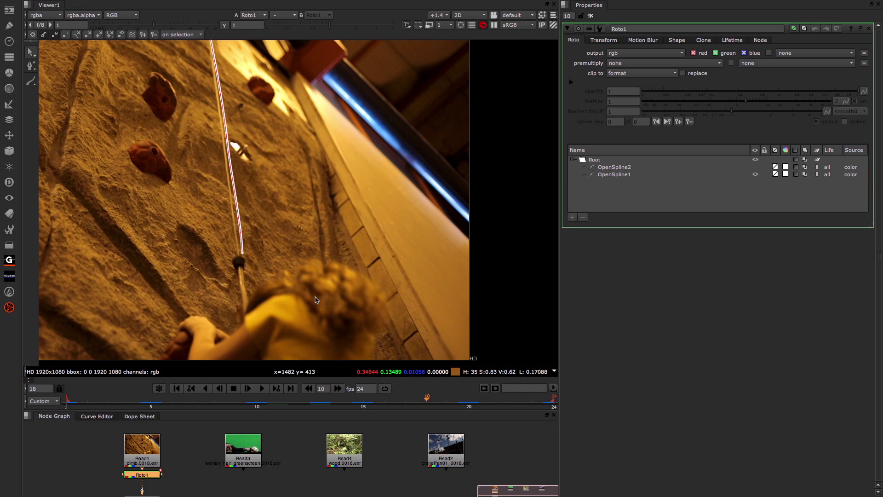
Stop playback, go to frame 13 and pan to show the frame's top edge
key(Escape)
click(320, 402)
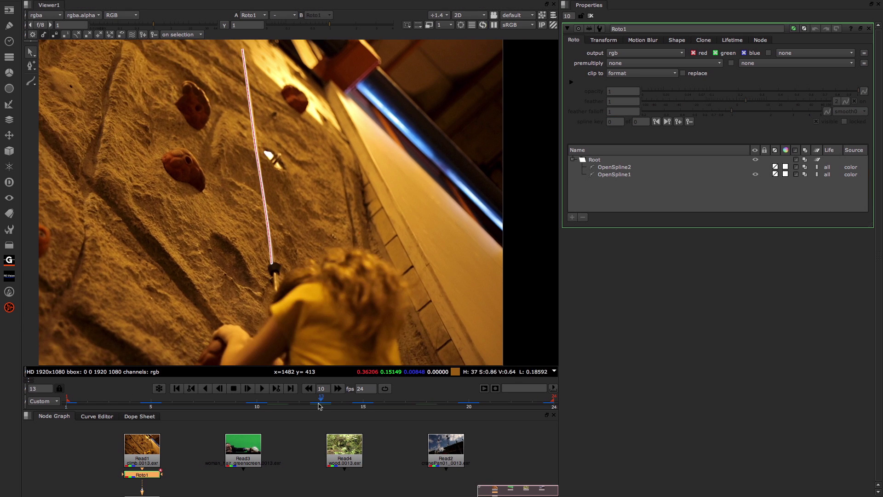
drag(223, 218, 271, 238)
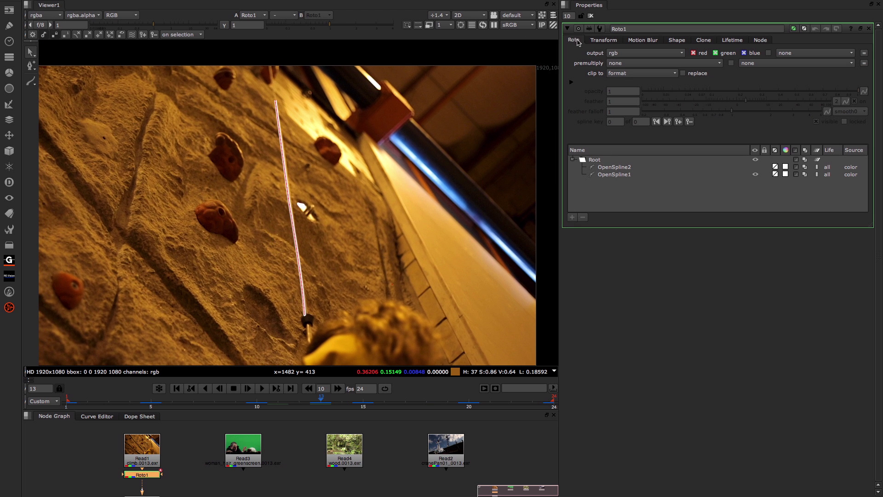
Switch Roto1 to global motion blur and try motionblur amounts of 5 and 0
click(648, 41)
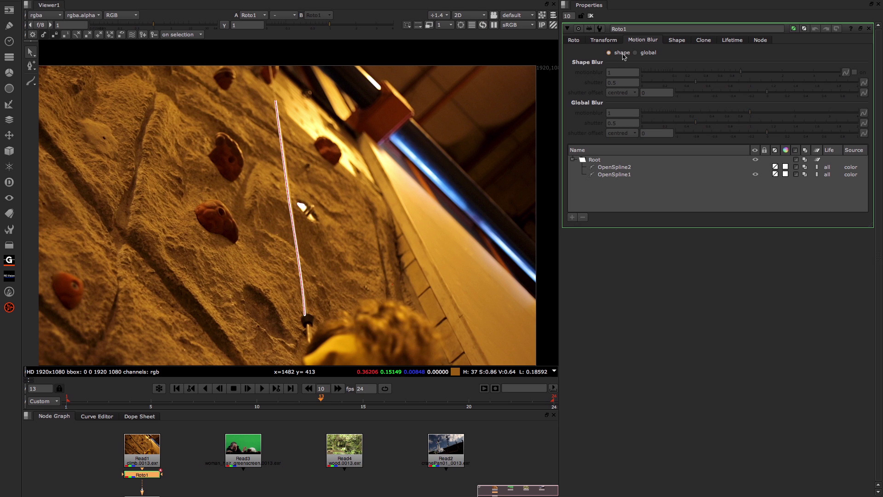
click(636, 52)
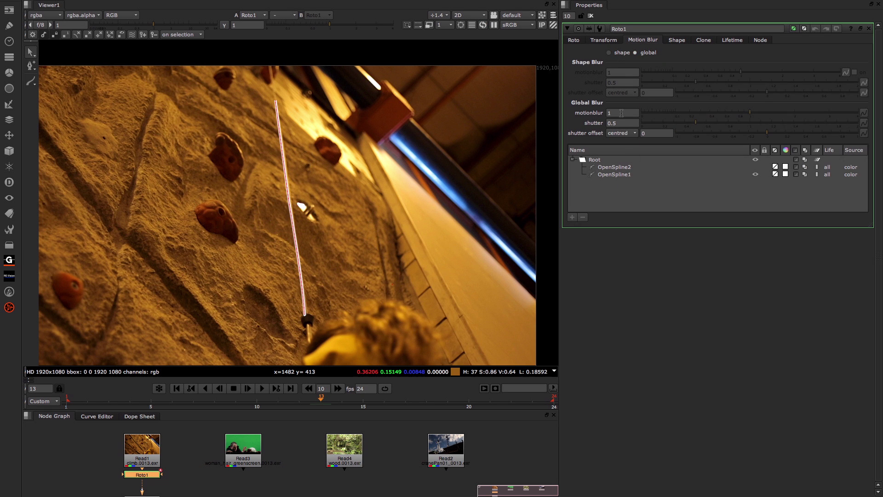
click(621, 113)
text(5)
key(Return)
scroll(289, 178, up, 8)
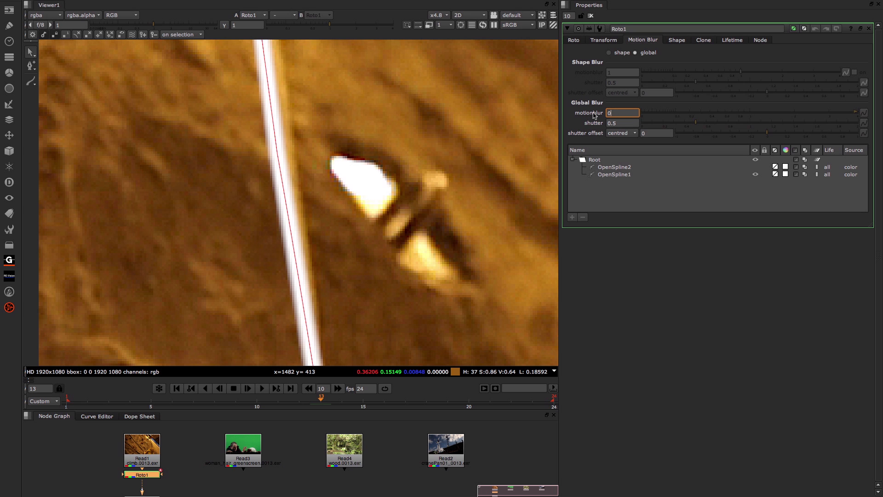
key(Return)
Box-select OpenSpline1's middle point, pull its tangent, and apply smooth to it
key(f)
click(614, 175)
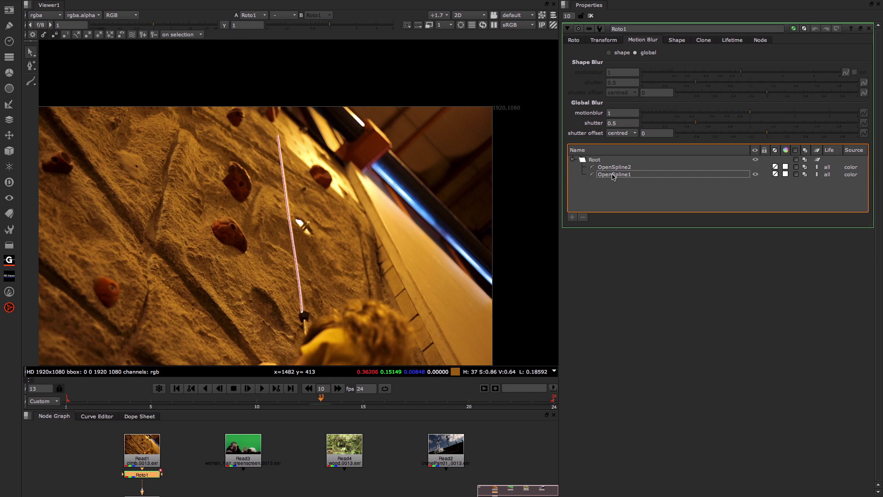
click(302, 201)
scroll(349, 218, down, 1)
scroll(348, 219, up, 5)
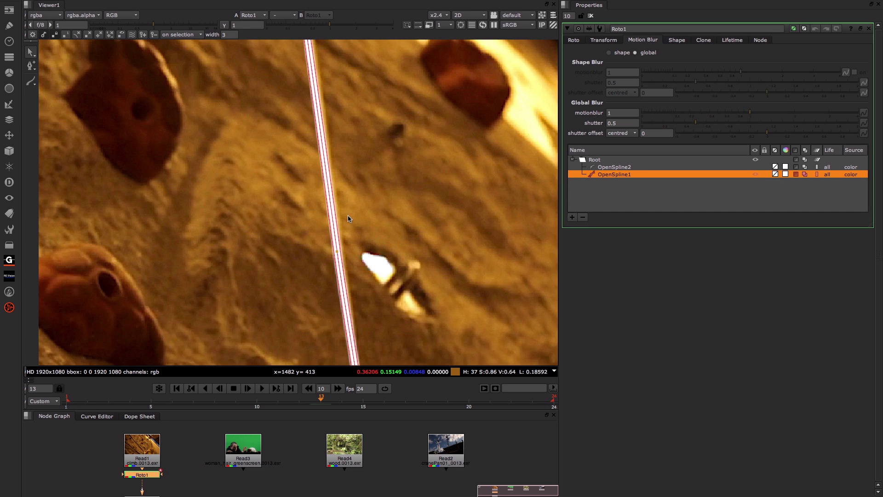
drag(229, 164, 346, 223)
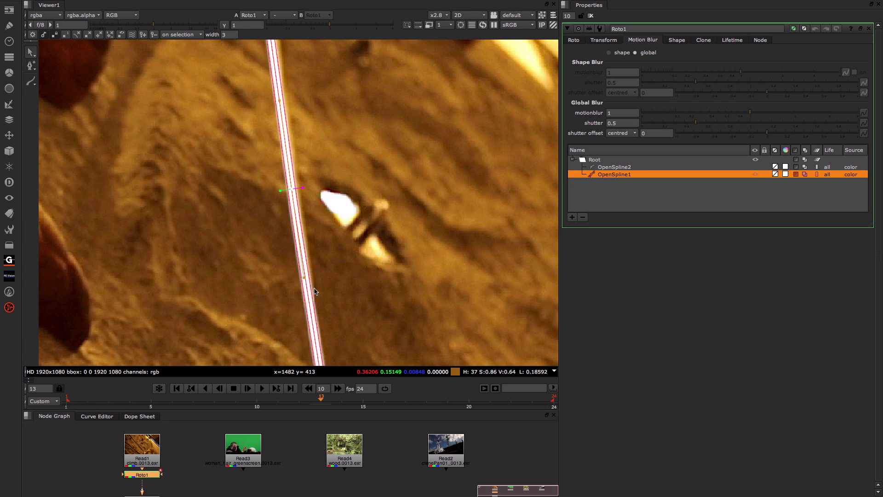
drag(308, 282, 331, 258)
right_click(293, 191)
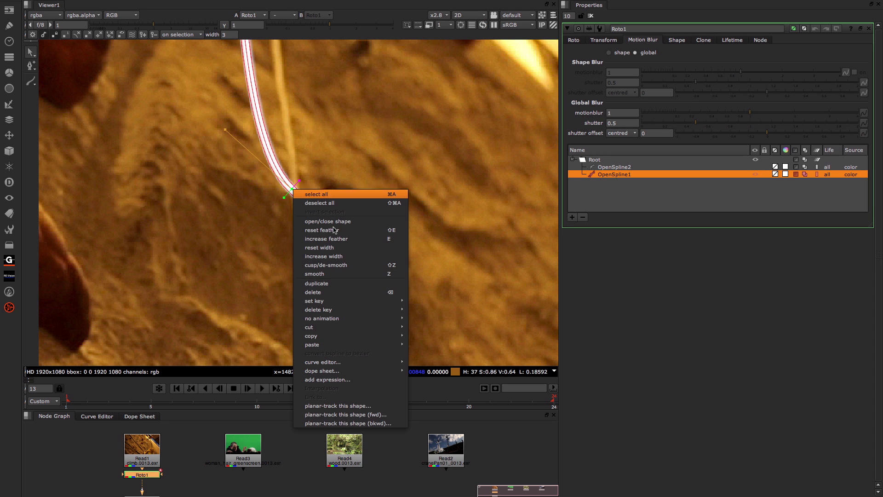
click(325, 274)
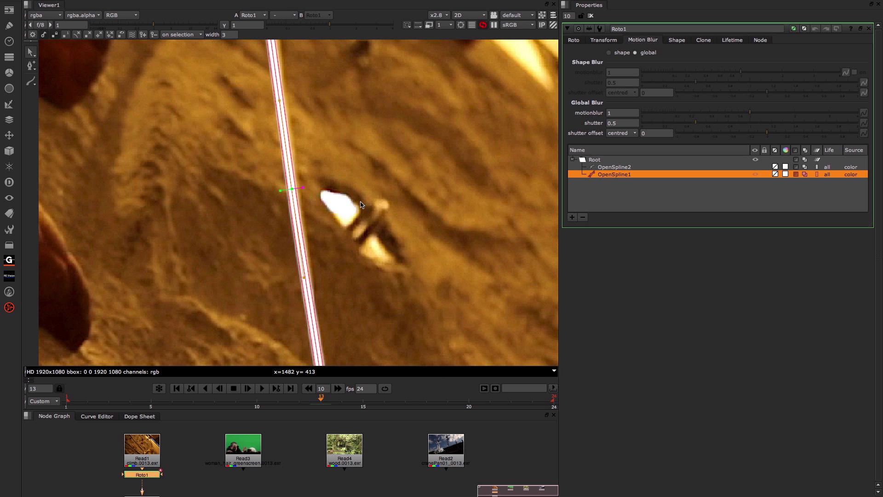
key(f)
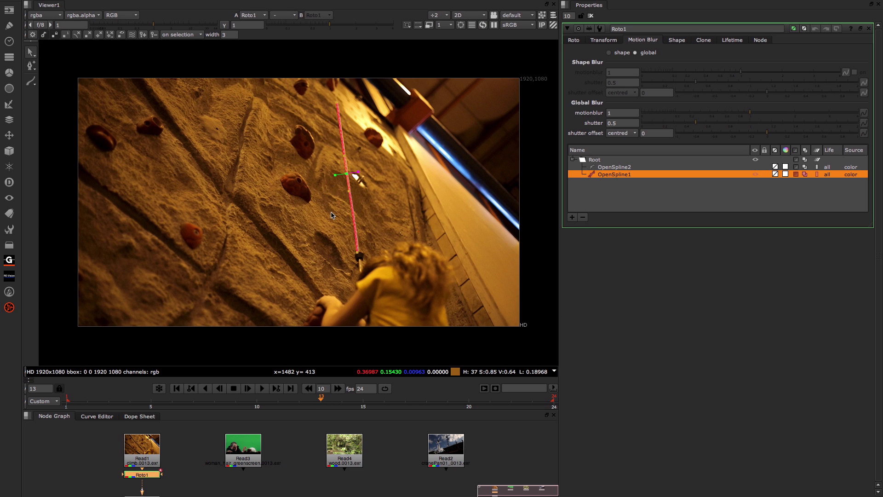